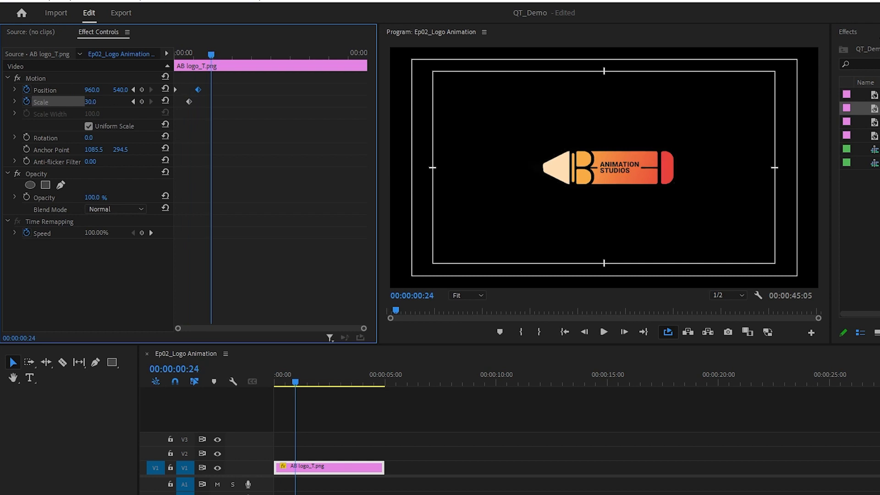
# Keyframe the logo's Scale to 39 at 00:00:00:24 and play back the animation.
pyautogui.moveTo(90, 102); pyautogui.dragTo(106, 112)
pyautogui.press('Home')
pyautogui.press('space')
pyautogui.moveTo(171, 64); pyautogui.dragTo(208, 68)
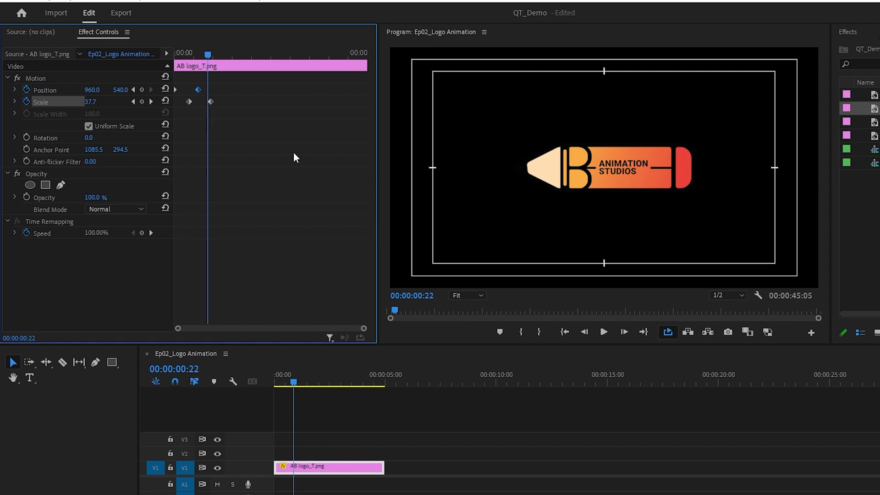
# Find the Basic 3D video effect and apply it to the AB logo_T.png clip.
pyautogui.click(853, 32)
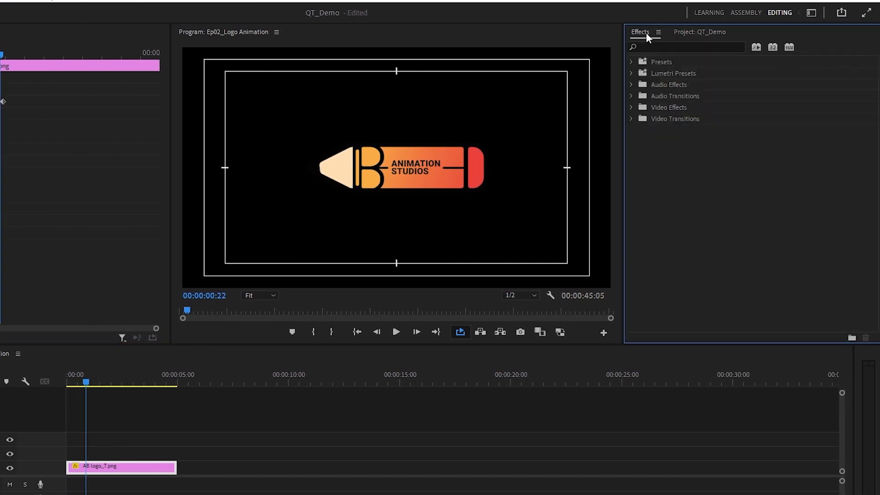
pyautogui.click(655, 48)
pyautogui.write('basic 3d')
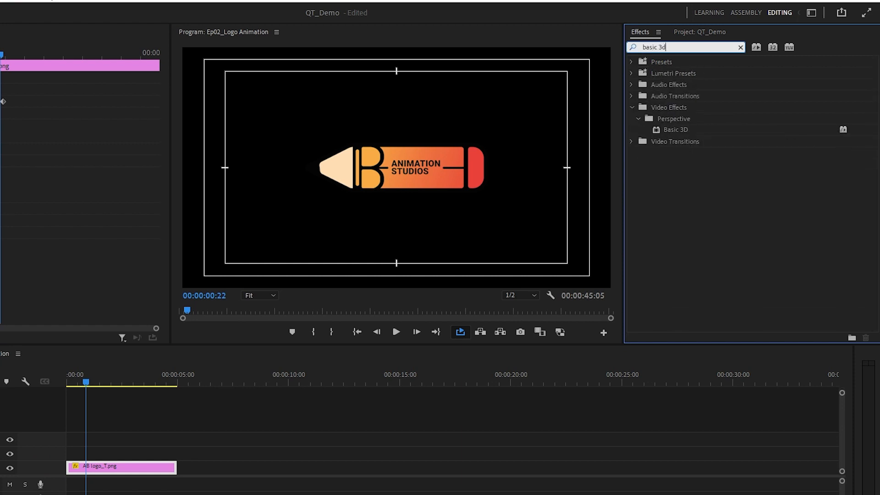
pyautogui.click(660, 130)
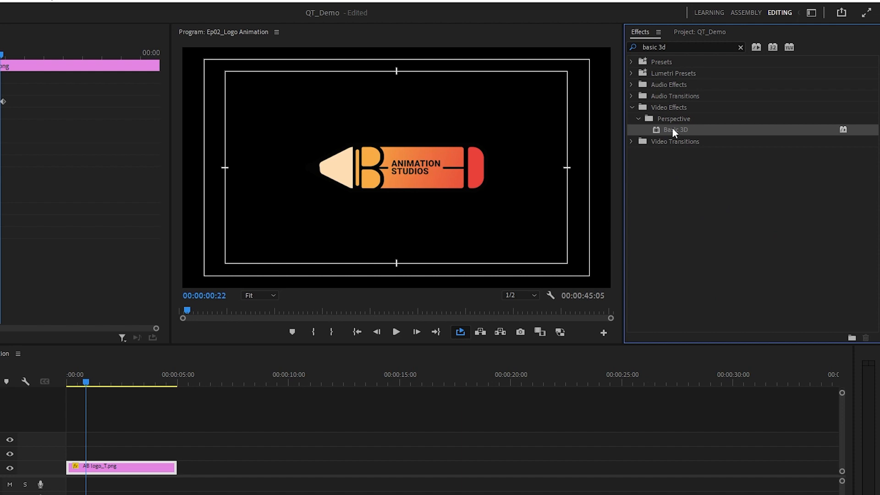
pyautogui.moveTo(674, 129); pyautogui.dragTo(81, 295)
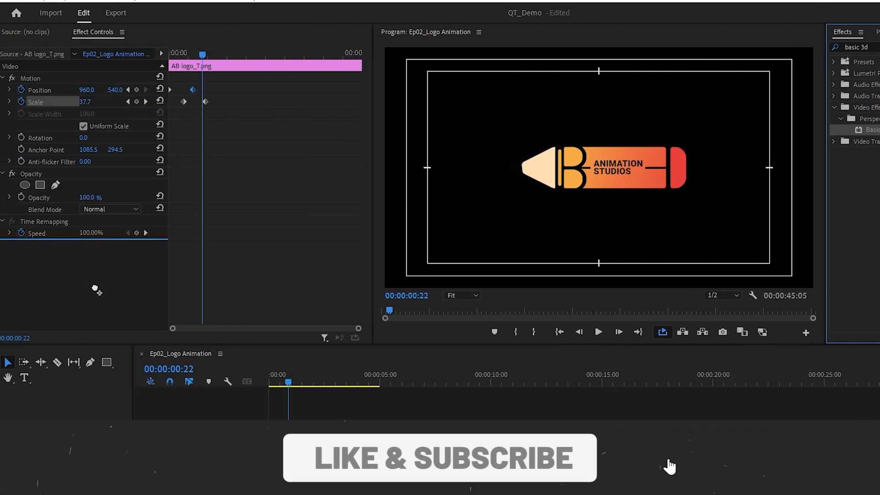
pyautogui.scroll(-1, 112, 262)
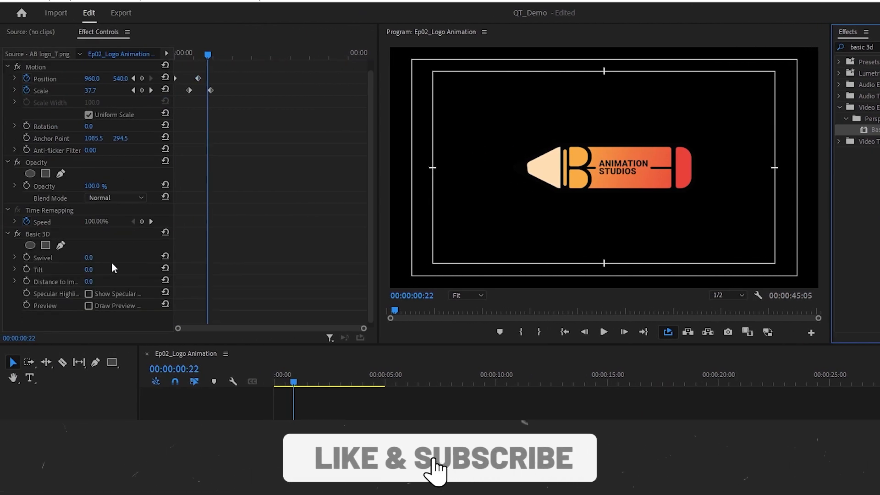
# Keyframe the Basic 3D Tilt from 2x147° at the clip's start to 0° at 00:00:00:16, and preview the spin.
pyautogui.click(175, 53)
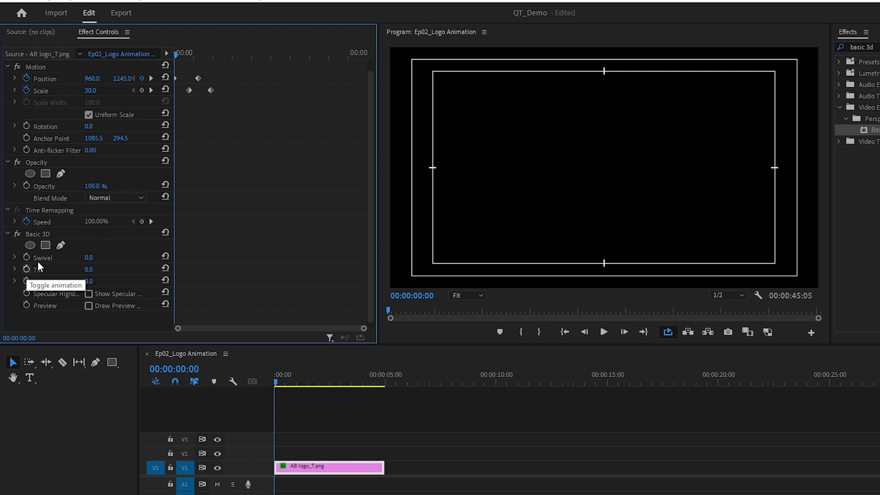
pyautogui.click(190, 54)
pyautogui.moveTo(192, 56); pyautogui.dragTo(198, 54)
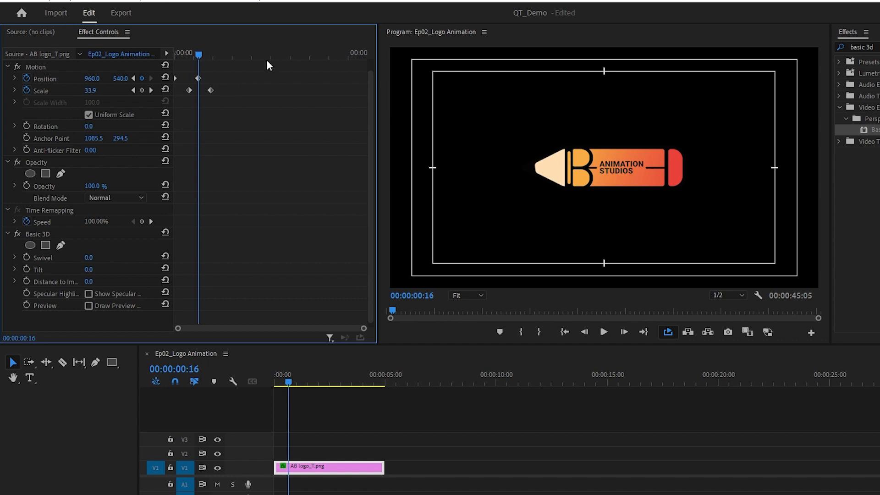
pyautogui.click(27, 269)
pyautogui.moveTo(186, 53); pyautogui.dragTo(170, 59)
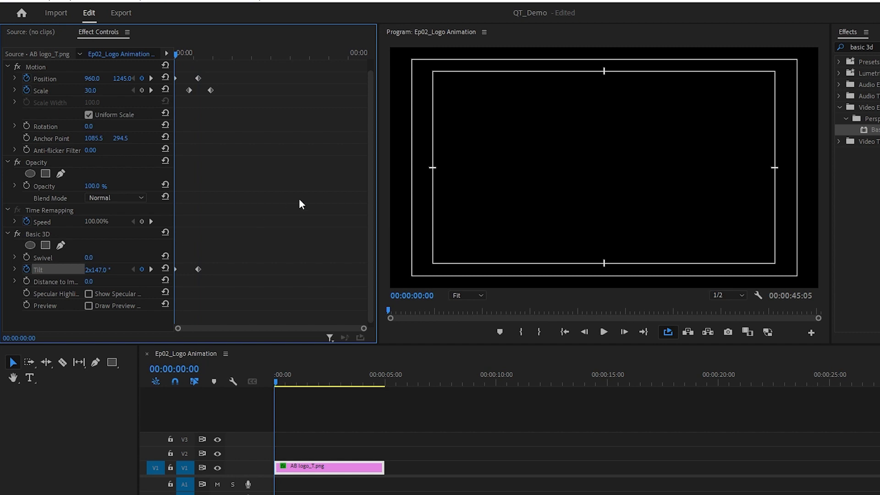
pyautogui.press('space')
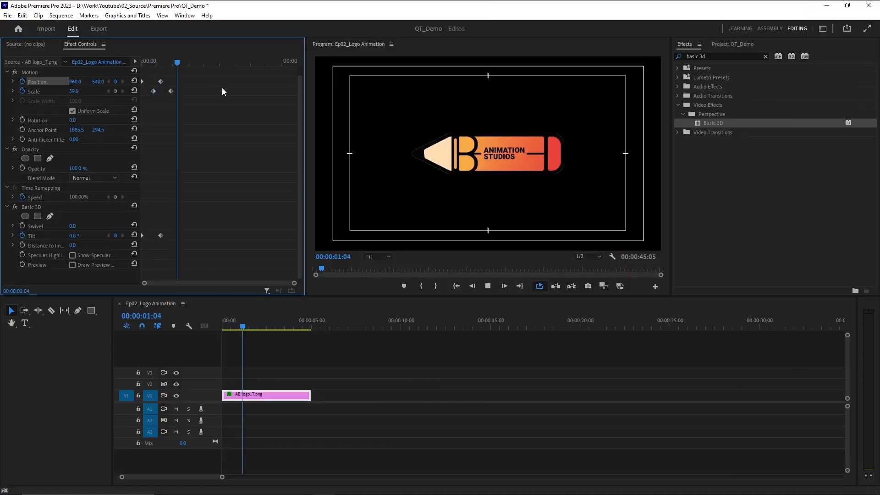
pyautogui.press('space')
# Keyframe the logo's Position at 960, 540 at 00:00:02:07 and 960, 1282 at 00:00:03:00, and preview the exit.
pyautogui.click(213, 61)
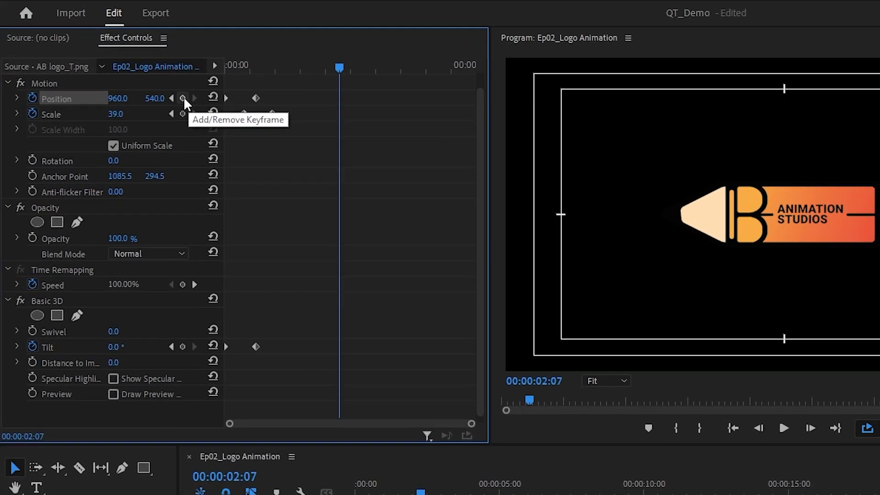
pyautogui.click(182, 98)
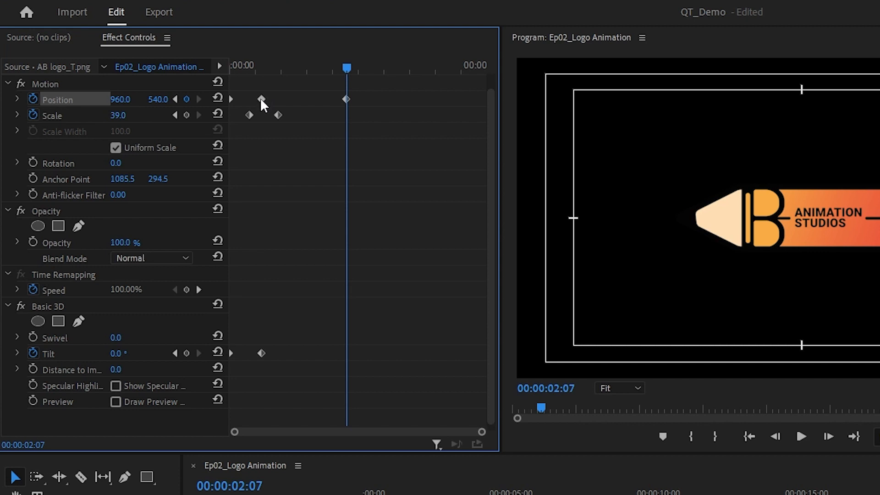
pyautogui.moveTo(357, 61); pyautogui.dragTo(386, 63)
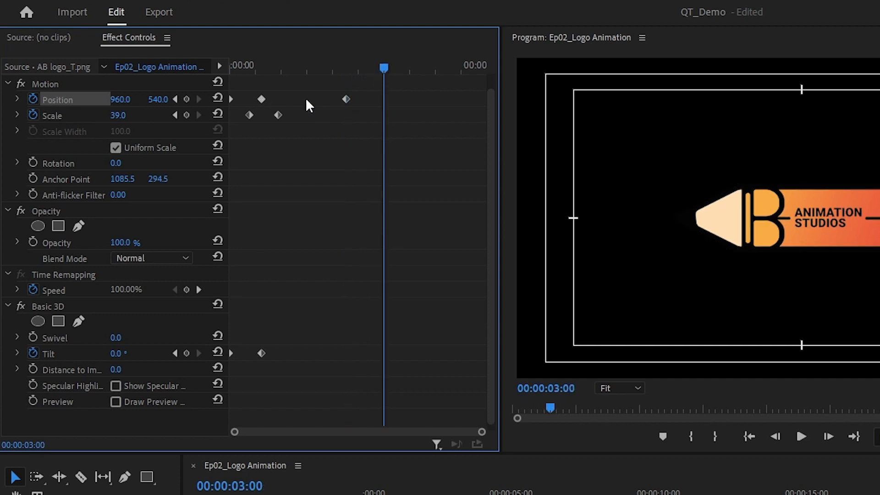
pyautogui.moveTo(152, 99); pyautogui.dragTo(320, 99)
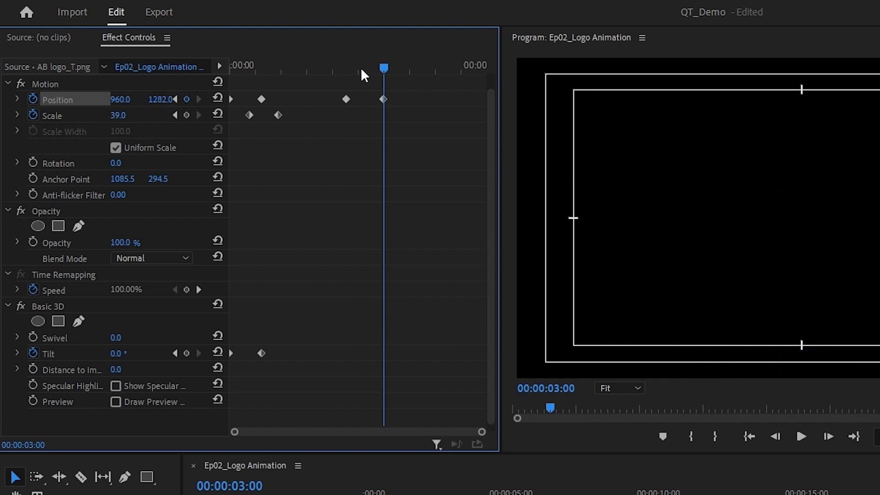
pyautogui.moveTo(361, 69); pyautogui.dragTo(213, 87)
pyautogui.press('space')
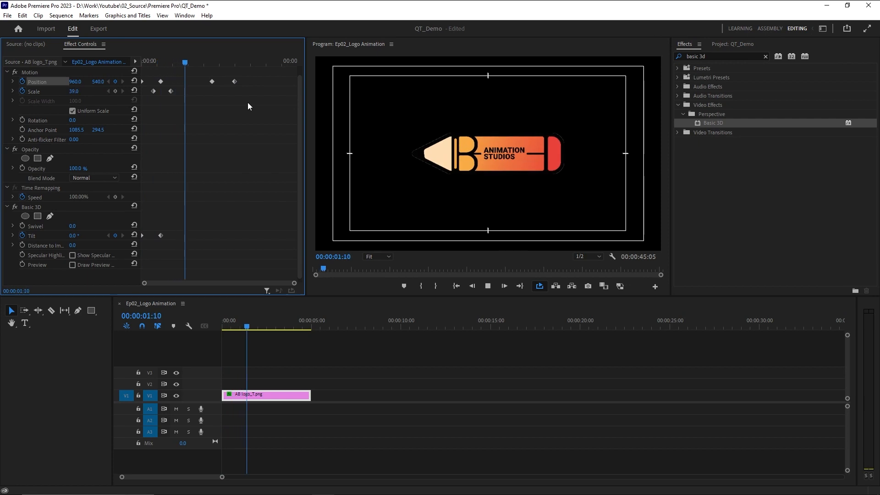
pyautogui.press('space')
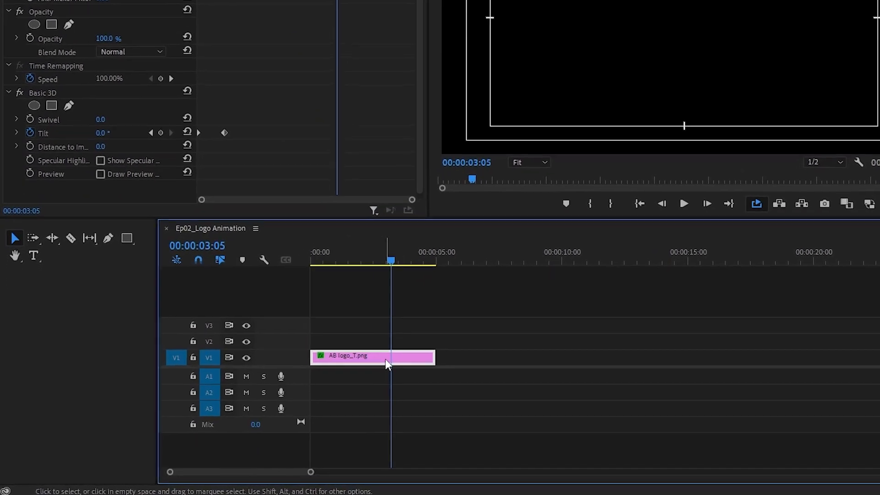
# Move the logo clip up to track V2 and place the playhead at 00:00:00:16.
pyautogui.moveTo(385, 359); pyautogui.dragTo(394, 343)
pyautogui.click(331, 255)
pyautogui.moveTo(336, 251); pyautogui.dragTo(334, 251)
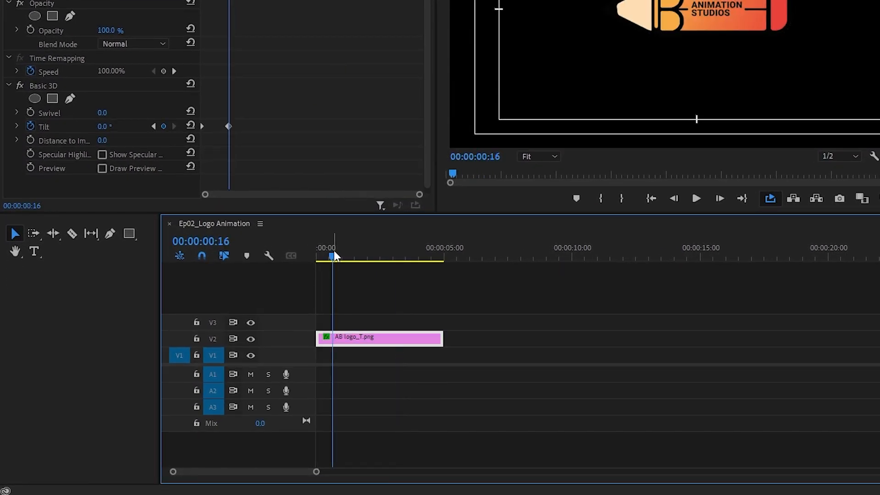
# Draw a circle over the right part of the logo with the Ellipse tool, and return to the Selection tool.
pyautogui.click(125, 235)
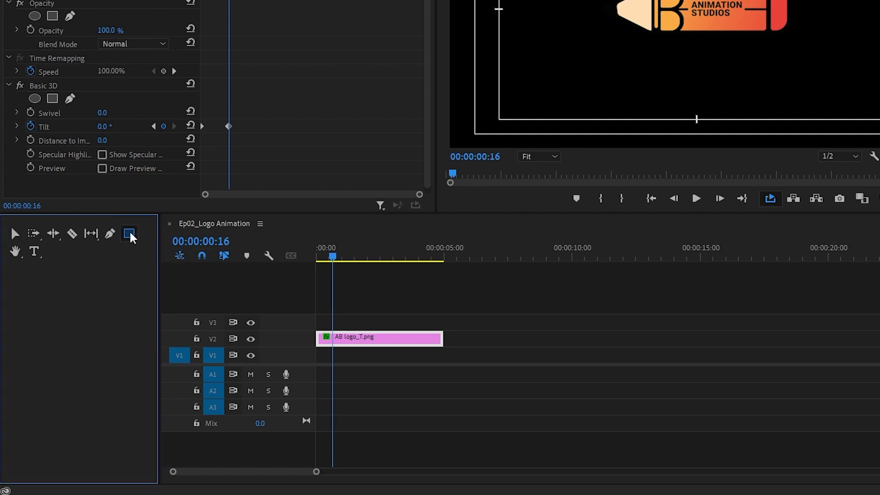
pyautogui.click(132, 233)
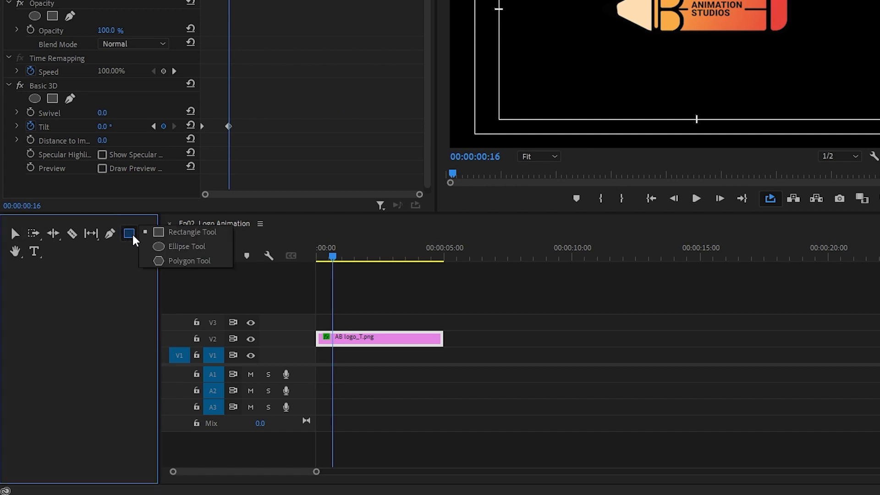
pyautogui.click(175, 246)
pyautogui.click(434, 325)
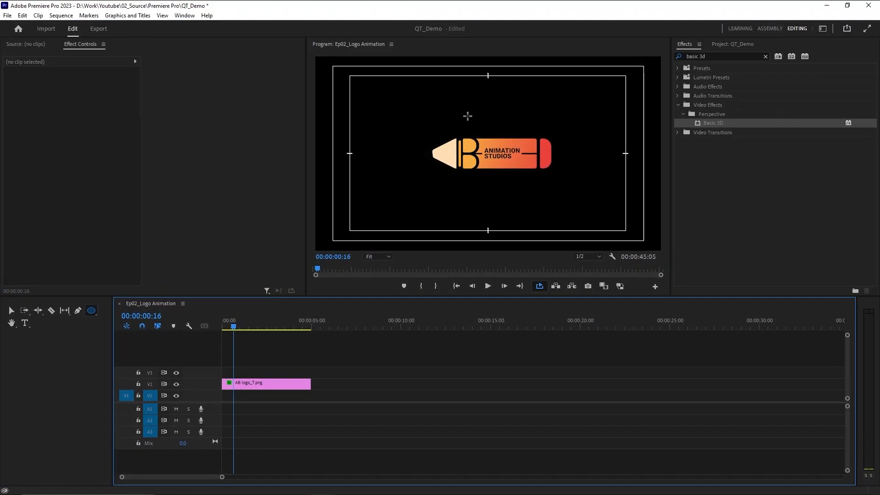
pyautogui.moveTo(467, 112); pyautogui.dragTo(564, 206)
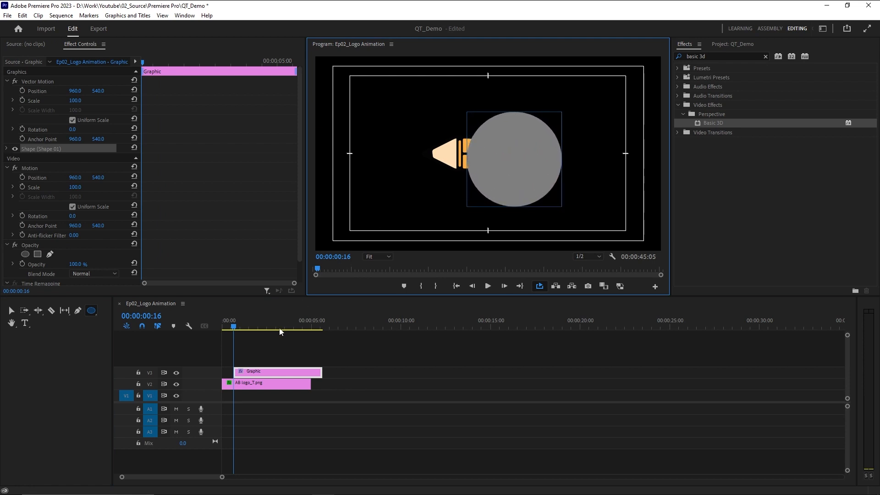
pyautogui.click(91, 333)
pyautogui.press('v')
# Center the circle in the frame by setting the shape's transform Position to 960, 540.
pyautogui.click(298, 376)
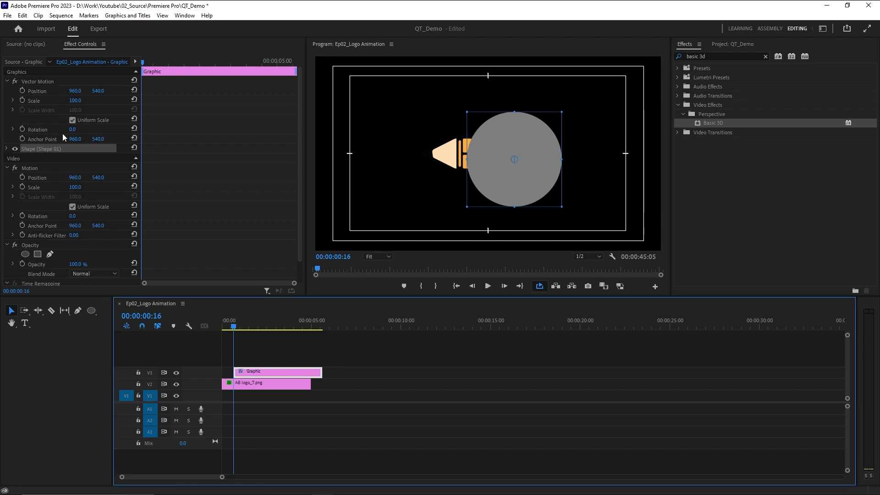
pyautogui.click(7, 149)
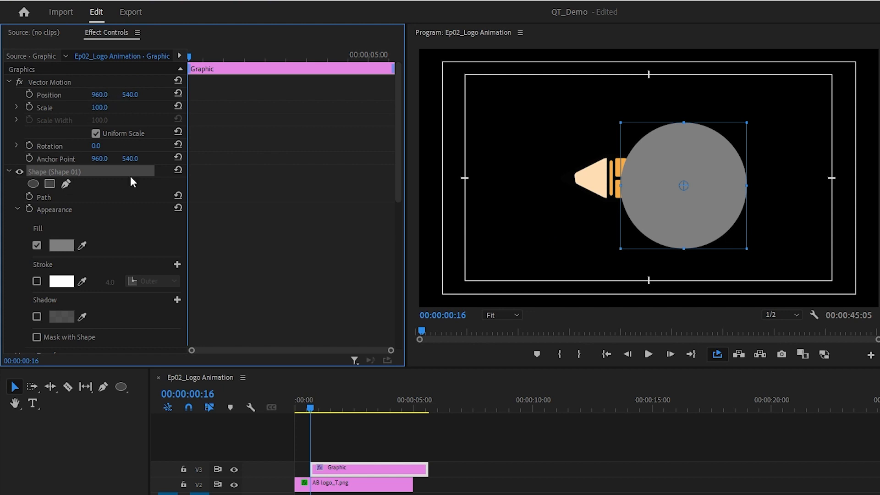
pyautogui.scroll(-4, 130, 132)
pyautogui.click(102, 272)
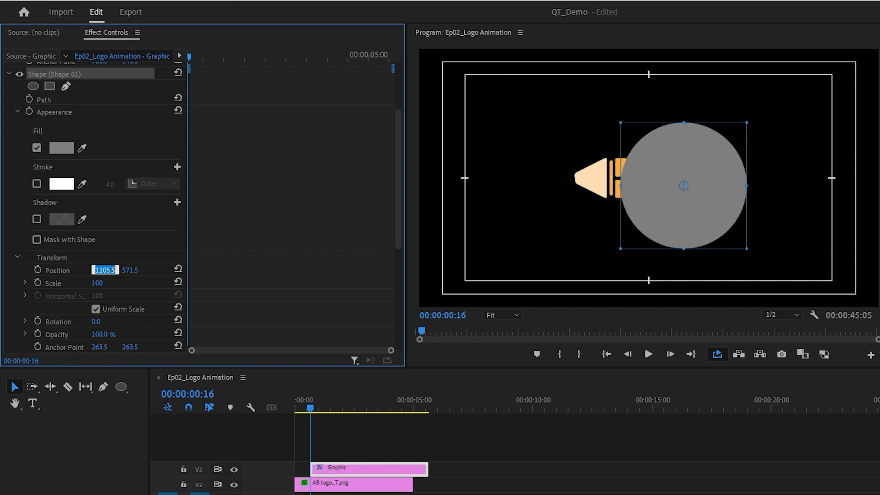
pyautogui.write('960')
pyautogui.press('Tab')
pyautogui.write('5')
pyautogui.press('Return')
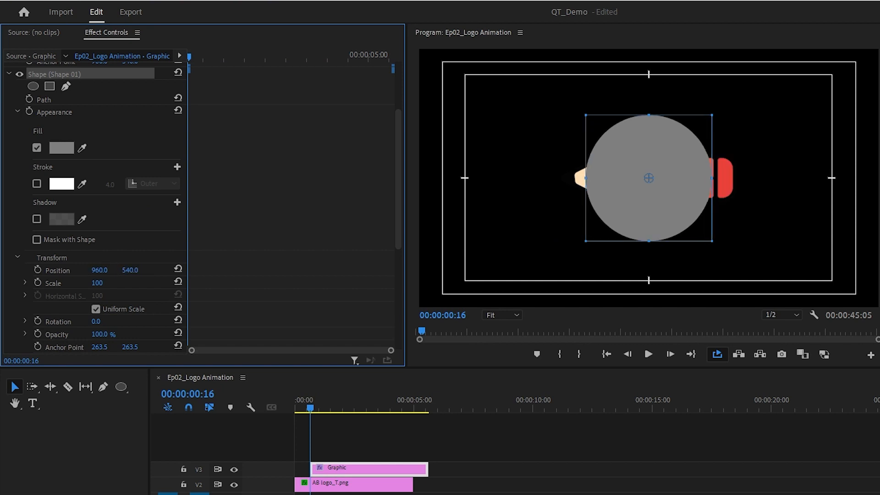
# Play the sequence from the start to check when the circle appears over the logo.
pyautogui.click(350, 468)
pyautogui.moveTo(303, 412); pyautogui.dragTo(295, 414)
pyautogui.press('space')
pyautogui.press('space')
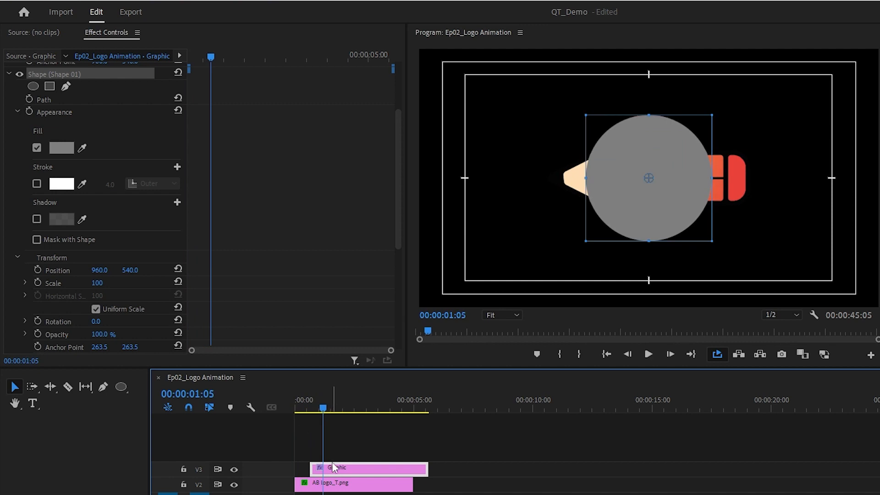
# Enable Scale keyframing on the circle, shift the 100 keyframe to 00:00:01:09, and set Scale to 0 at 00:00:00:16.
pyautogui.moveTo(335, 469)
pyautogui.mouseDown()
pyautogui.moveTo(350, 470)
pyautogui.moveTo(338, 469)
pyautogui.mouseUp()
pyautogui.click(304, 409)
pyautogui.moveTo(302, 405); pyautogui.dragTo(299, 406)
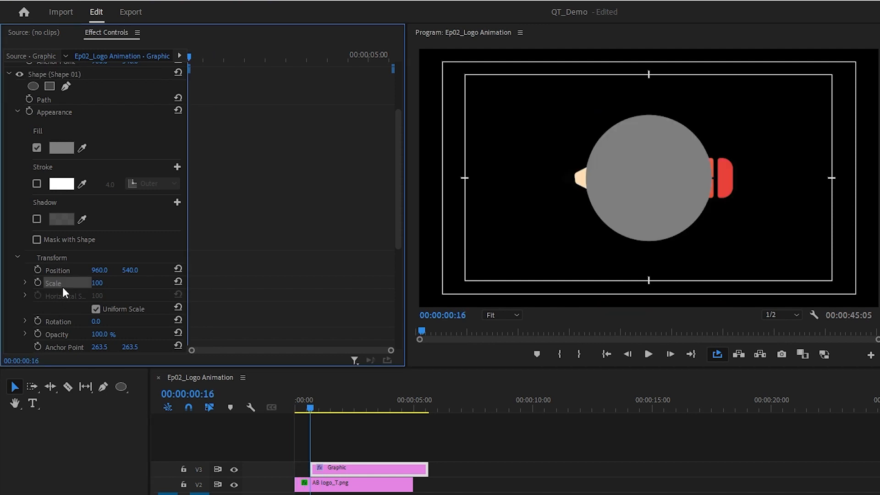
pyautogui.click(38, 283)
pyautogui.moveTo(189, 282); pyautogui.dragTo(218, 282)
pyautogui.click(99, 283)
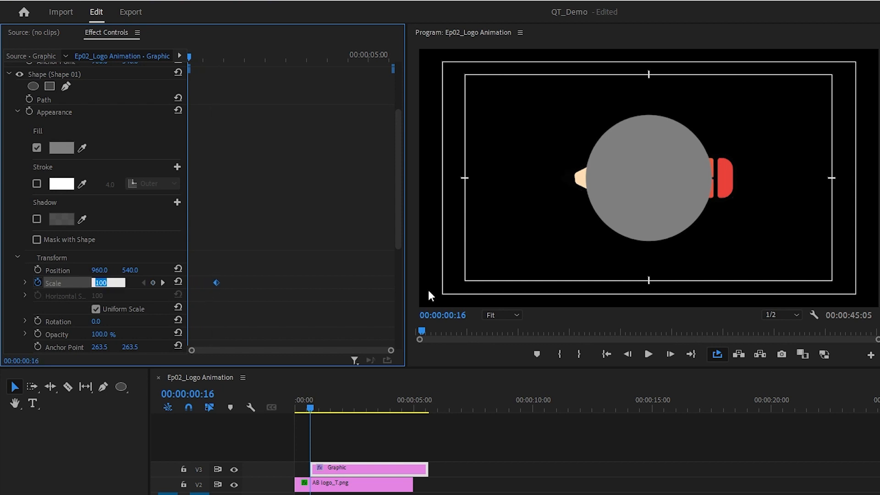
pyautogui.write('0')
pyautogui.press('Return')
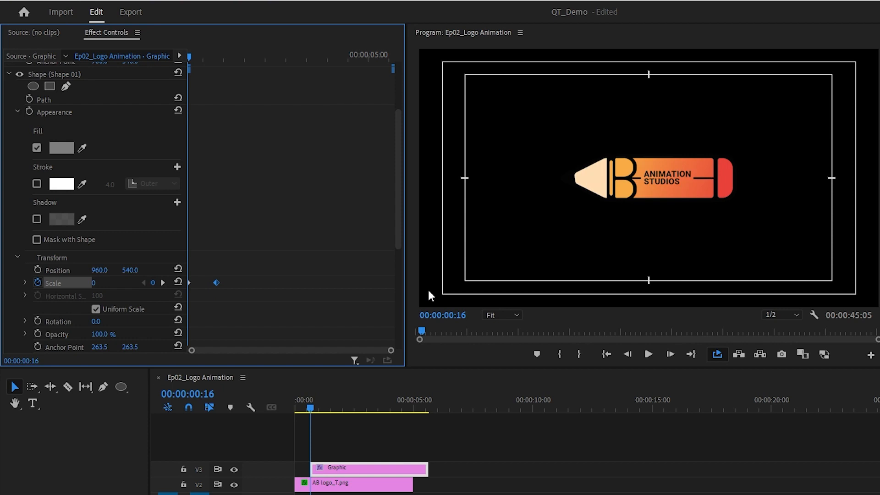
# Set the circle's second Scale keyframe at 00:00:01:09 to 439 so it covers the frame, and preview the growth.
pyautogui.click(163, 282)
pyautogui.moveTo(94, 283); pyautogui.dragTo(201, 283)
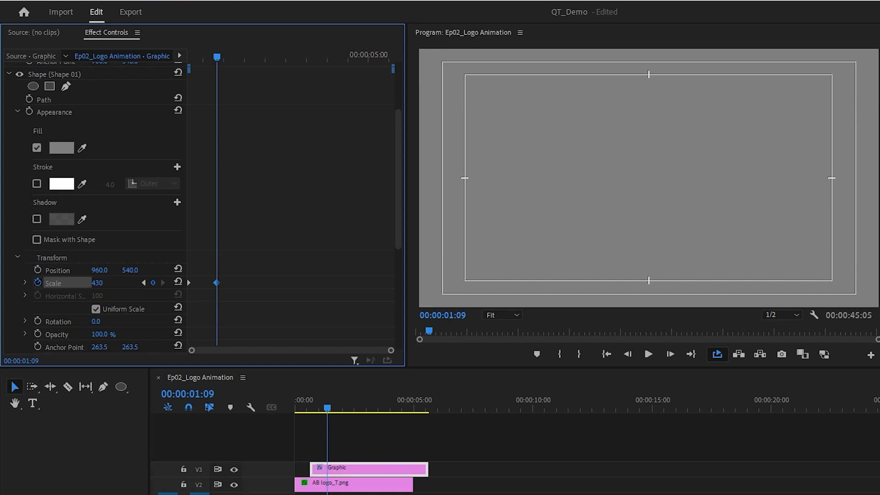
pyautogui.moveTo(217, 57); pyautogui.dragTo(165, 64)
pyautogui.press('space')
pyautogui.press('space')
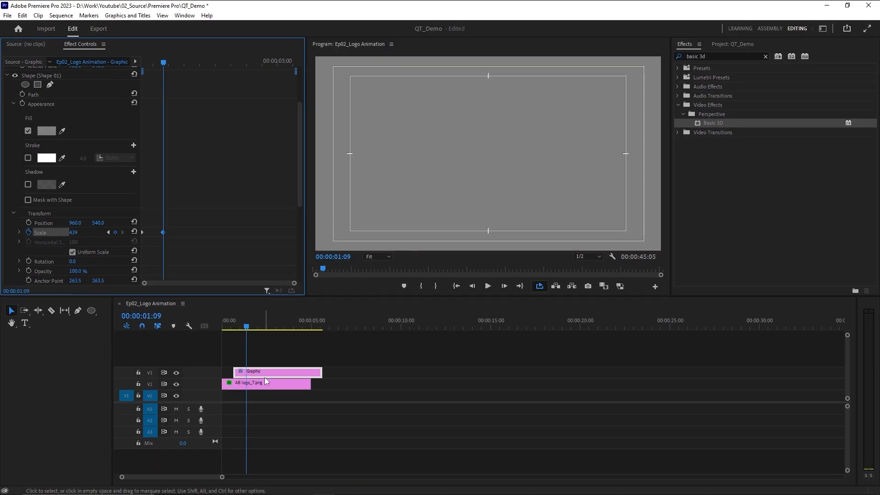
# Move the circle graphic down to track V1 beneath the logo and play the sequence.
pyautogui.moveTo(263, 374); pyautogui.dragTo(255, 396)
pyautogui.moveTo(244, 327); pyautogui.dragTo(194, 326)
pyautogui.press('space')
pyautogui.press('space')
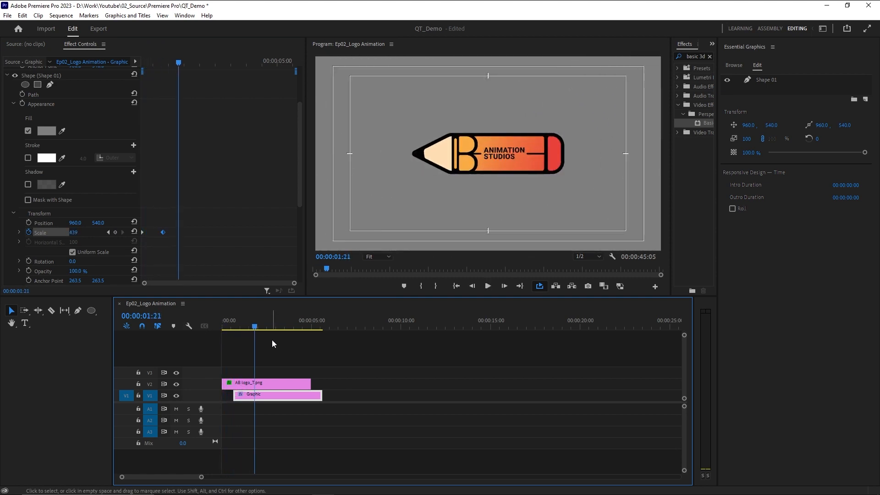
# Enable Position keyframing on the circle shape at 00:00:02:09.
pyautogui.click(279, 384)
pyautogui.moveTo(264, 326); pyautogui.dragTo(264, 327)
pyautogui.click(270, 398)
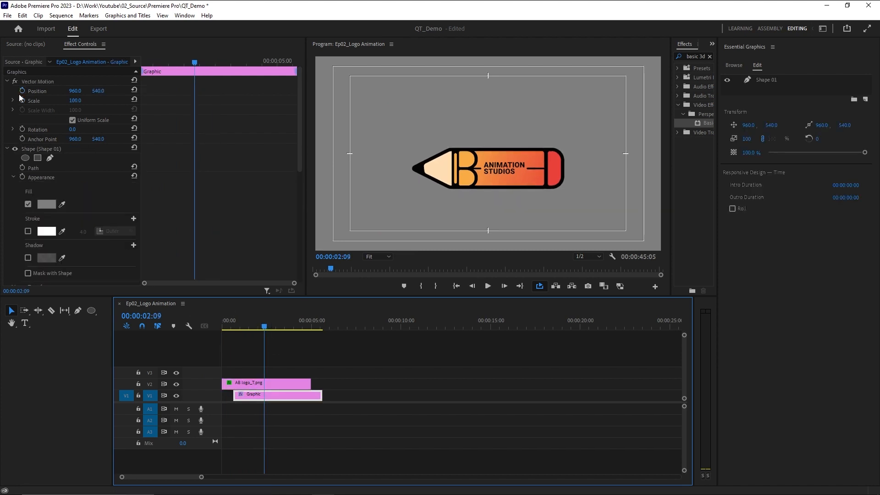
pyautogui.scroll(-3, 69, 176)
pyautogui.click(29, 250)
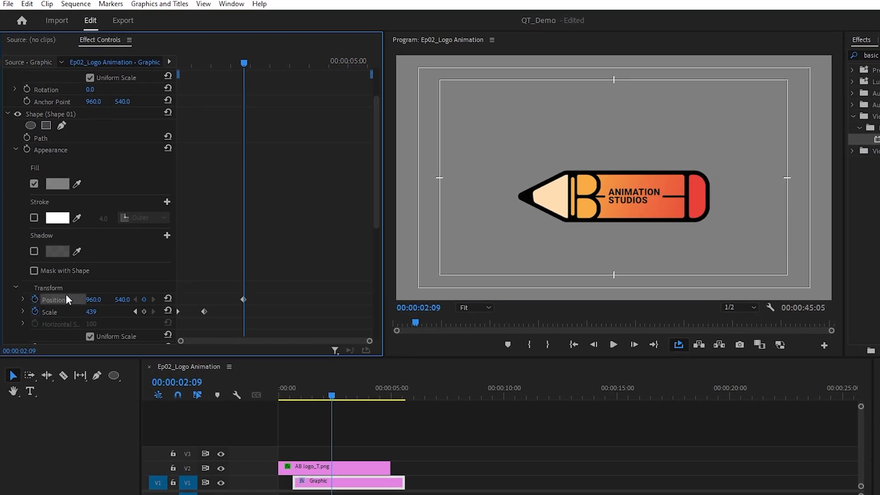
# Set the circle's vertical position to 2339 at 00:00:02:23 so it drops below the frame, and preview the animation.
pyautogui.moveTo(252, 62); pyautogui.dragTo(268, 63)
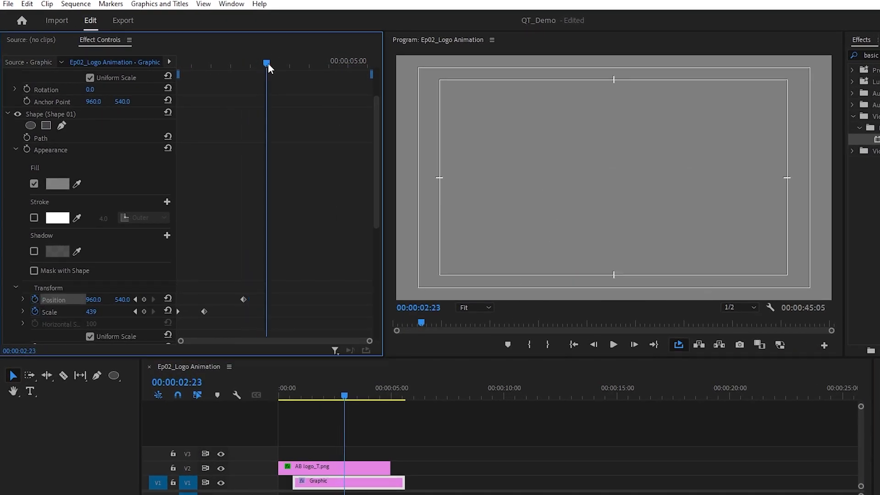
pyautogui.moveTo(123, 299); pyautogui.dragTo(184, 299)
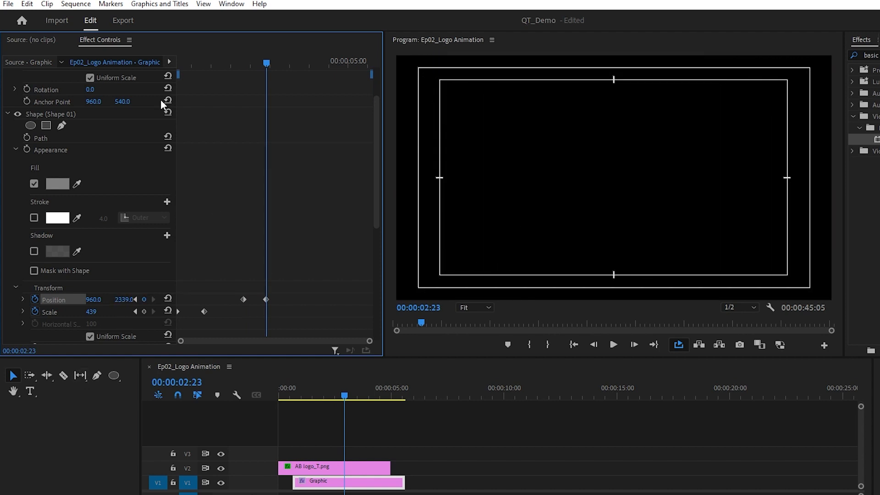
pyautogui.click(238, 64)
pyautogui.press('space')
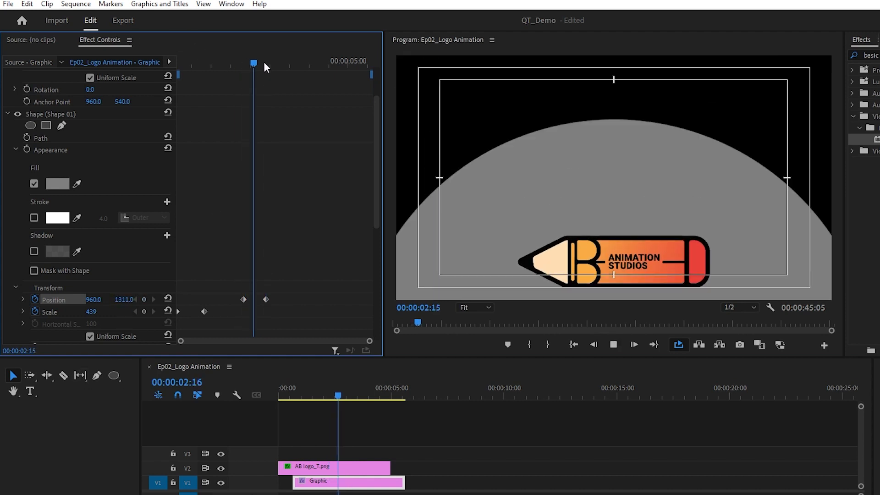
pyautogui.press('space')
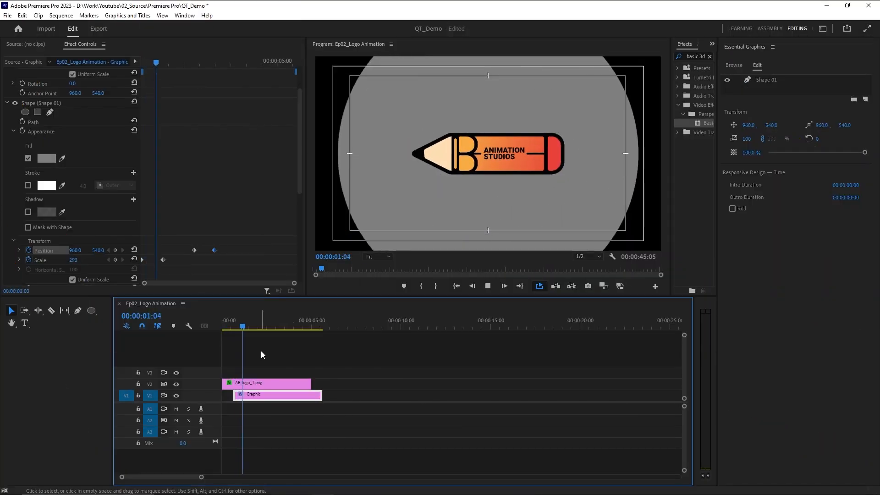
pyautogui.press('space')
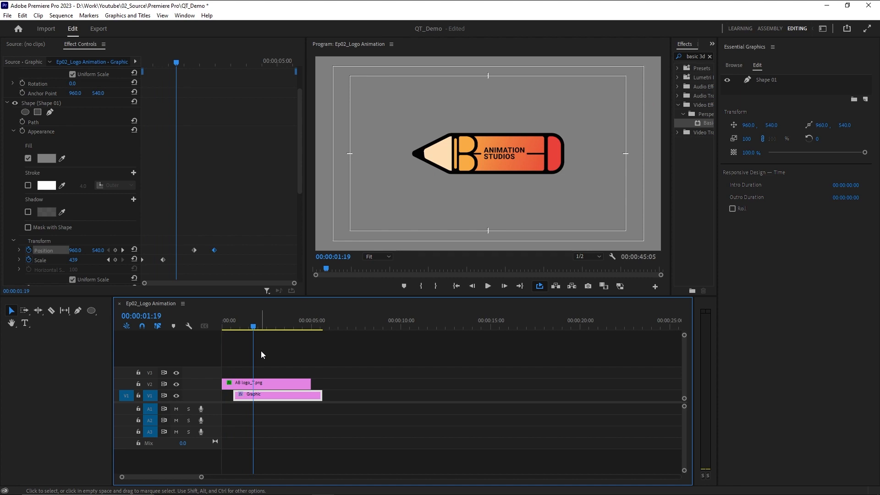
# Apply Ease In and Ease Out temporal interpolation to all of the logo's Position, Scale and Tilt keyframes.
pyautogui.click(275, 385)
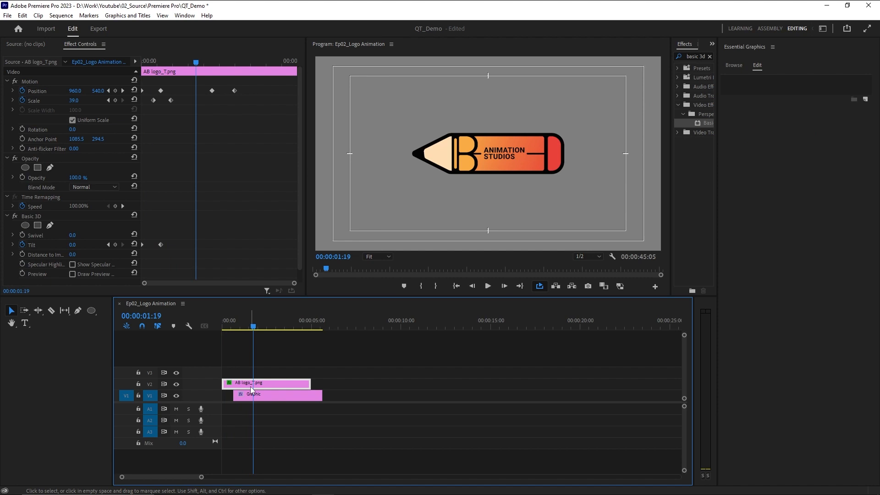
pyautogui.moveTo(253, 85); pyautogui.dragTo(186, 285)
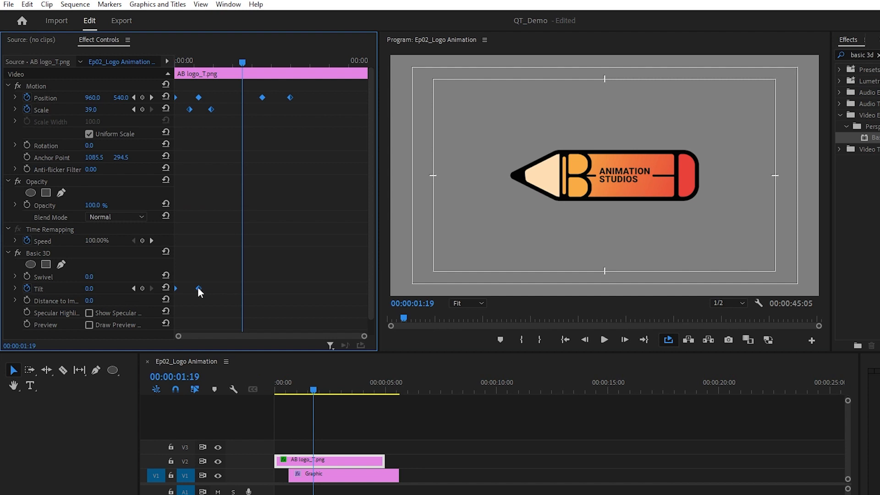
pyautogui.rightClick(199, 289)
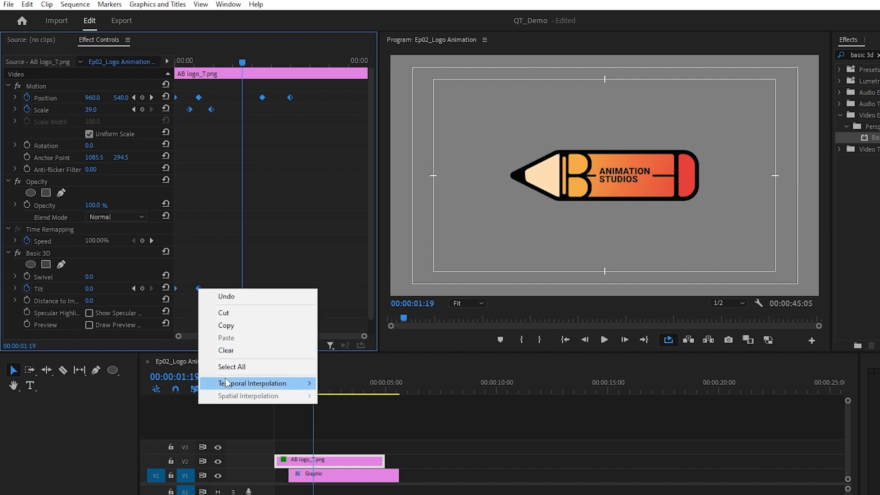
pyautogui.moveTo(226, 383)
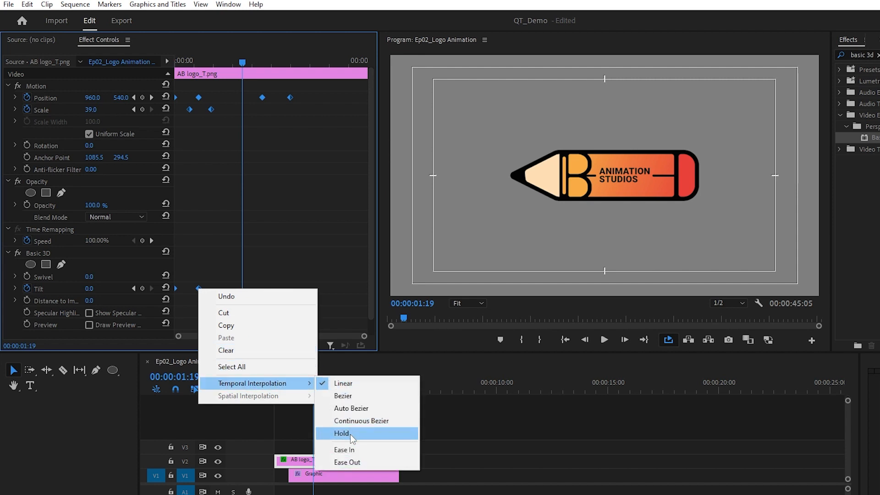
pyautogui.click(363, 454)
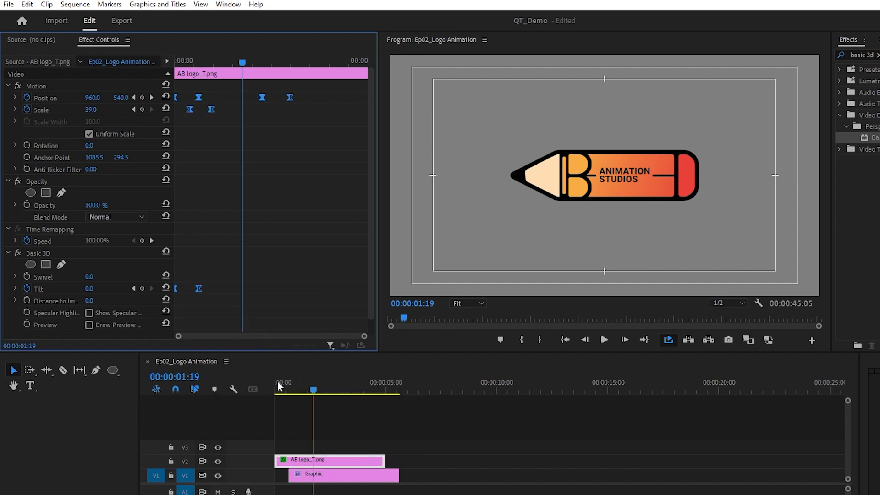
pyautogui.rightClick(198, 288)
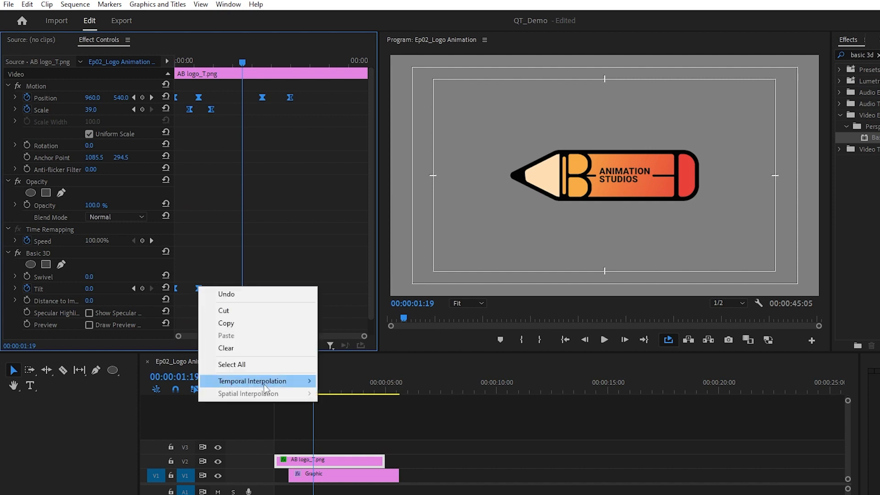
pyautogui.moveTo(264, 381)
pyautogui.click(369, 456)
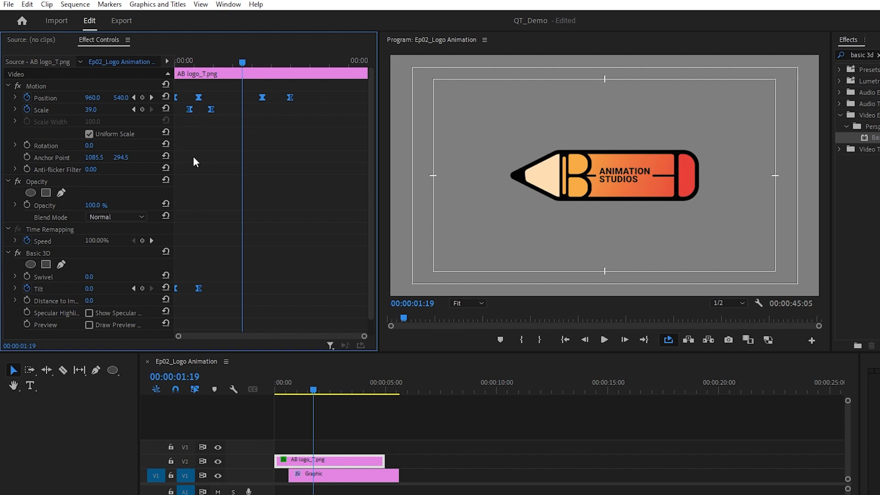
pyautogui.click(216, 165)
# Expand the velocity graphs for the logo's Position, Scale and Basic 3D Tilt properties.
pyautogui.click(15, 98)
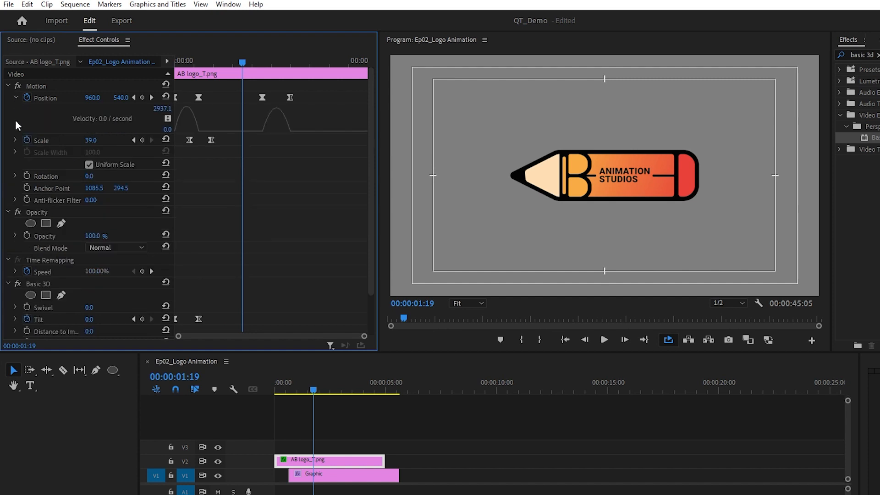
pyautogui.click(15, 141)
pyautogui.scroll(-2, 8, 284)
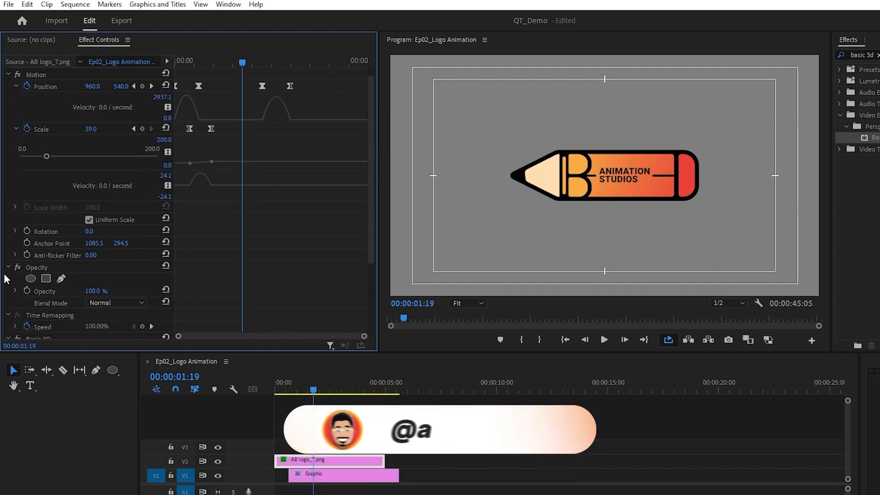
pyautogui.scroll(-2, 9, 293)
pyautogui.click(16, 284)
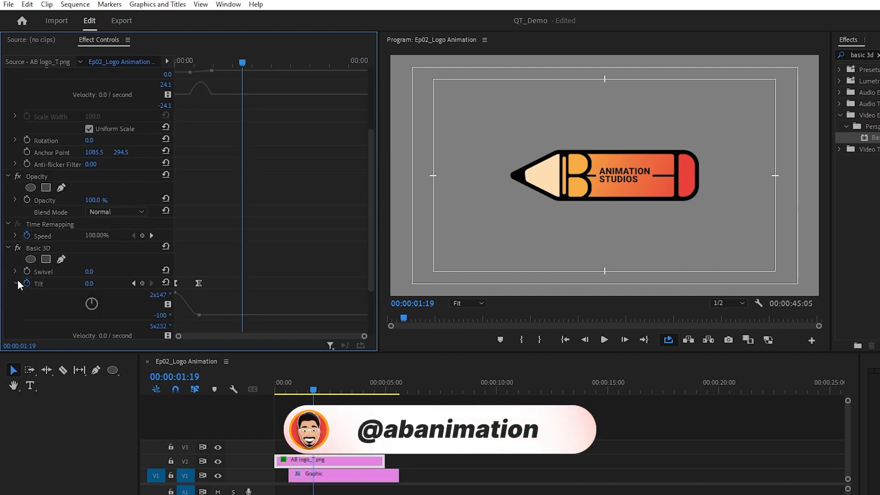
pyautogui.scroll(-3, 203, 289)
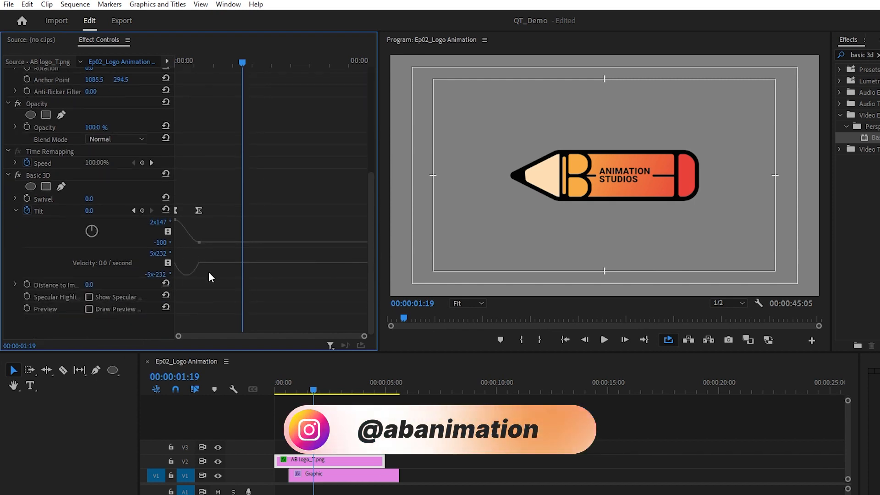
pyautogui.scroll(7, 190, 247)
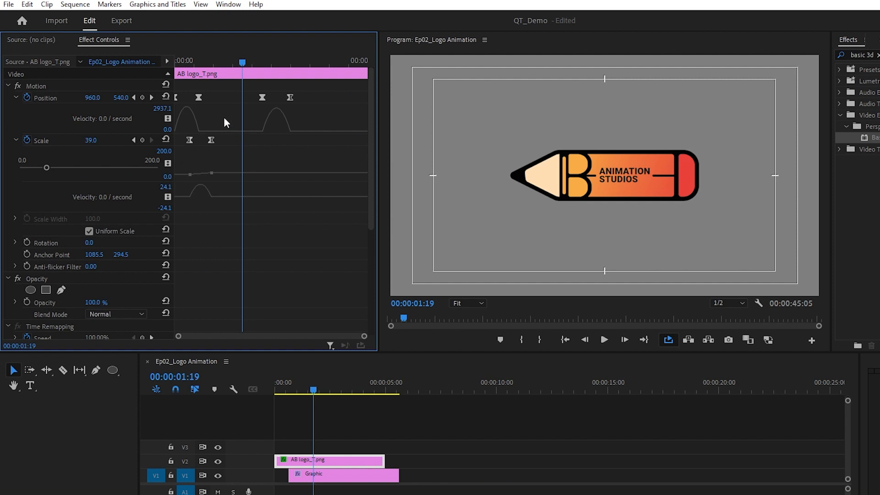
# Reshape the logo's velocity curves so the entrance, Scale and Tilt peak early and the Position exit peaks late.
pyautogui.click(199, 132)
pyautogui.moveTo(185, 133); pyautogui.dragTo(185, 133)
pyautogui.click(262, 132)
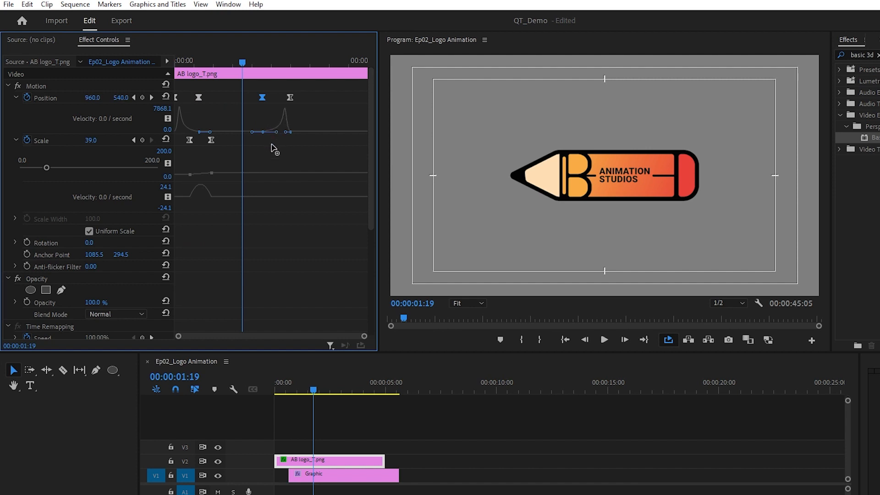
pyautogui.click(210, 173)
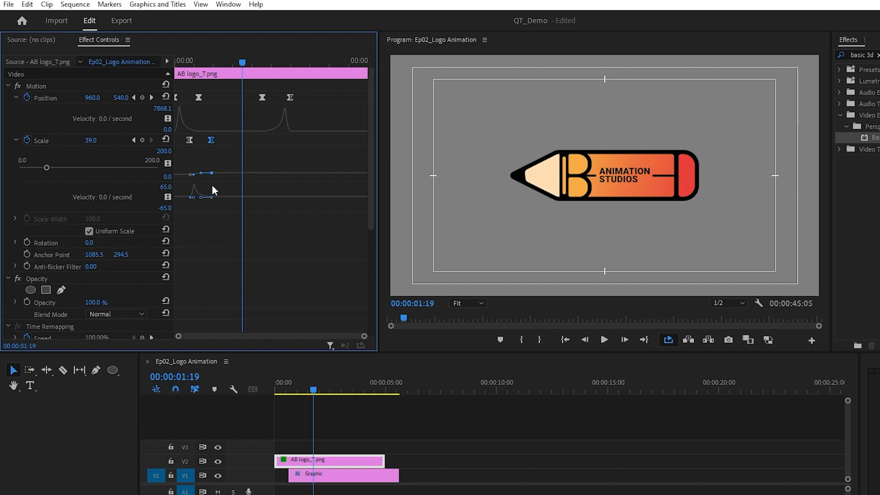
pyautogui.scroll(-5, 222, 236)
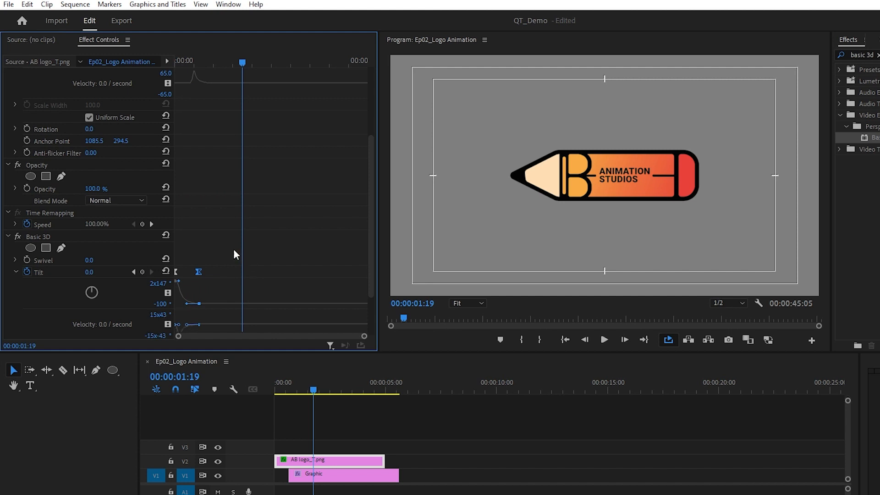
pyautogui.scroll(5, 234, 255)
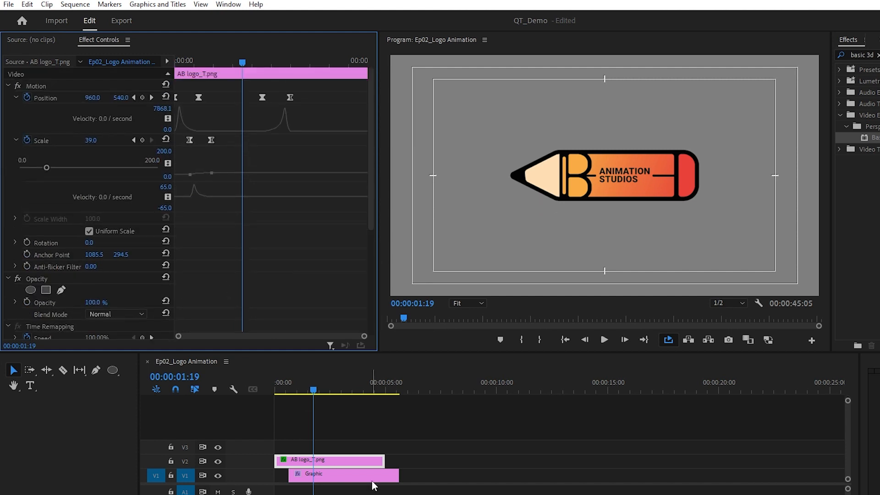
# Apply Ease In and Ease Out temporal interpolation to all Position and Scale keyframes of the circle graphic.
pyautogui.click(351, 481)
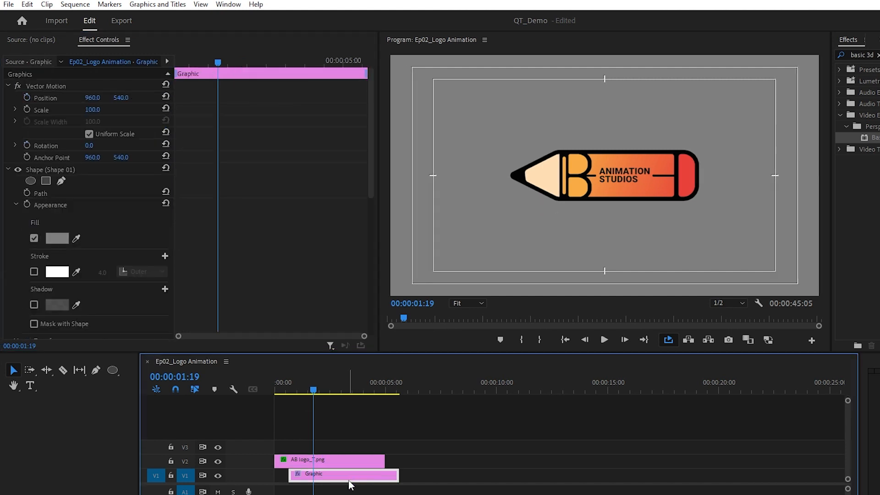
pyautogui.scroll(-6, 230, 260)
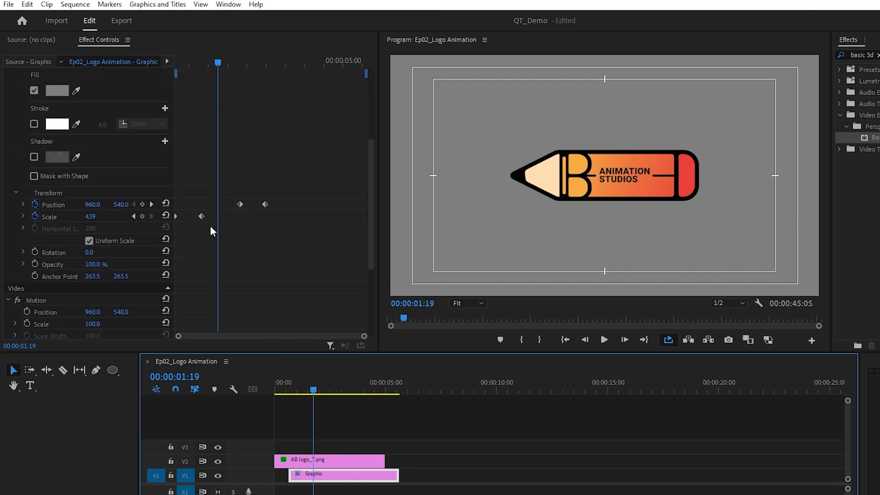
pyautogui.moveTo(284, 188); pyautogui.dragTo(198, 231)
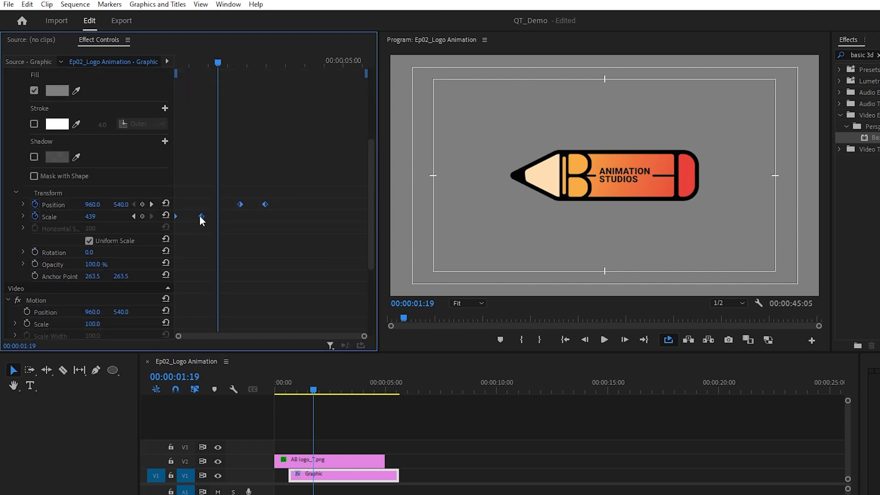
pyautogui.rightClick(200, 218)
pyautogui.moveTo(275, 311)
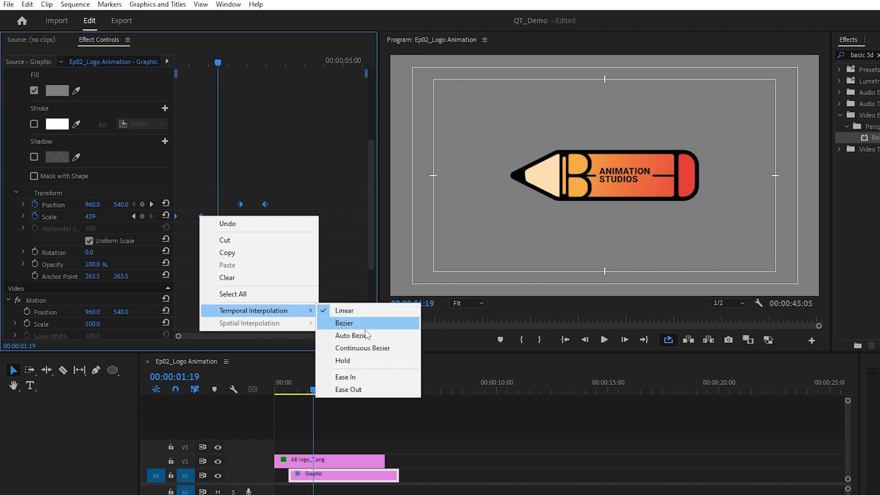
pyautogui.click(362, 380)
pyautogui.rightClick(265, 206)
pyautogui.moveTo(320, 302)
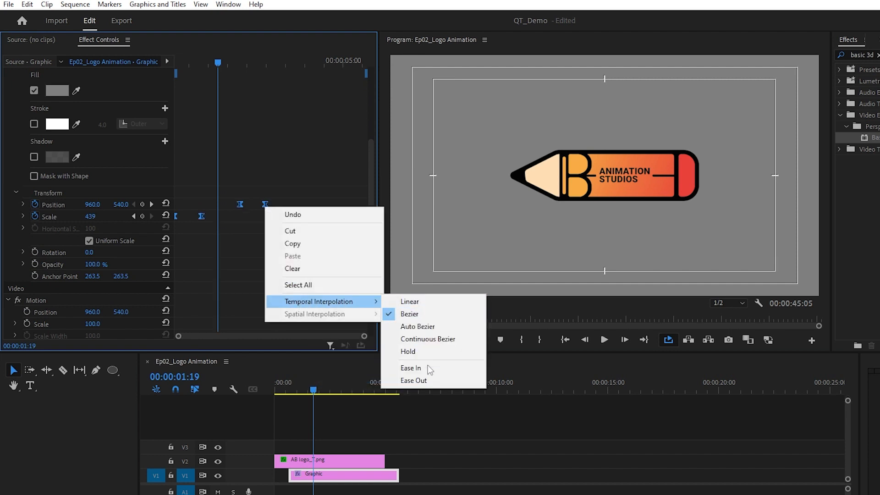
pyautogui.click(430, 369)
# Expand the circle's velocity graphs and reshape them so the Scale growth peaks early and the Position exit peaks late.
pyautogui.click(23, 204)
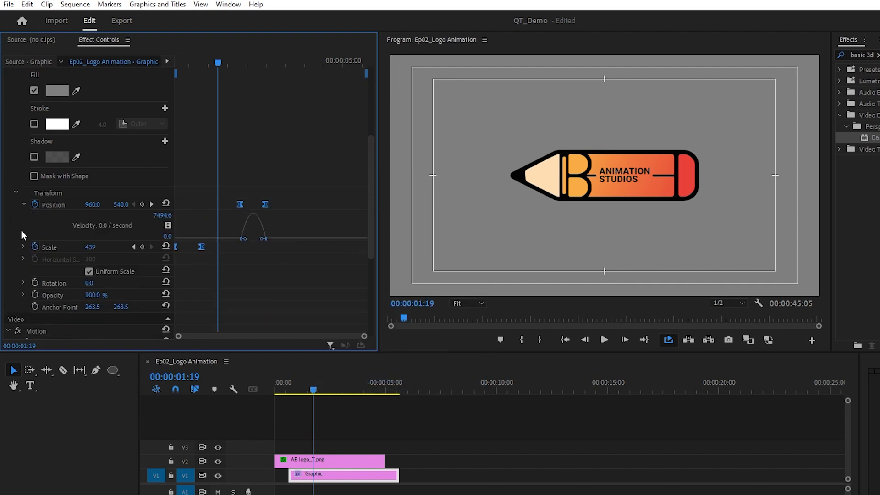
pyautogui.click(24, 247)
pyautogui.click(222, 254)
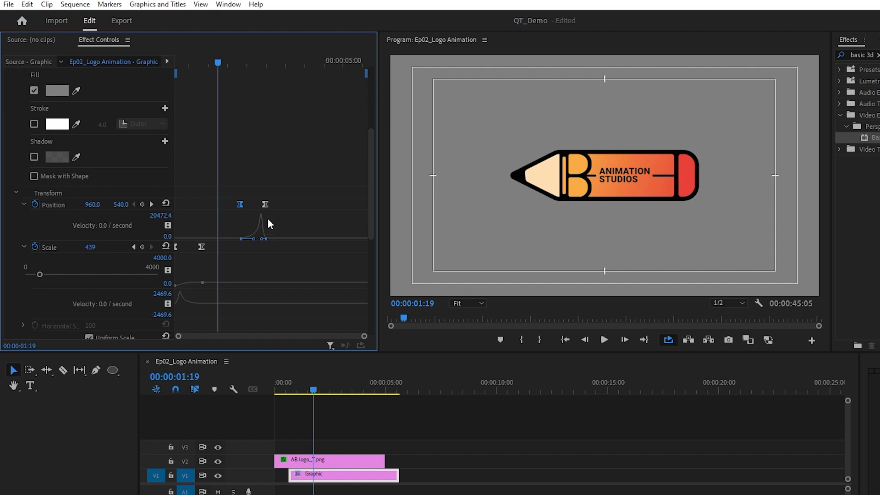
# Play the sequence to check the eased circle and logo animation.
pyautogui.moveTo(217, 62); pyautogui.dragTo(140, 97)
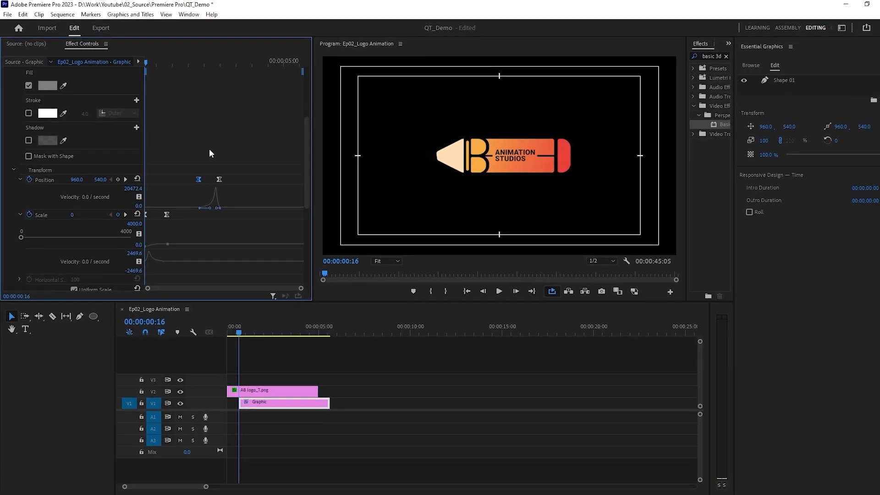
pyautogui.press('space')
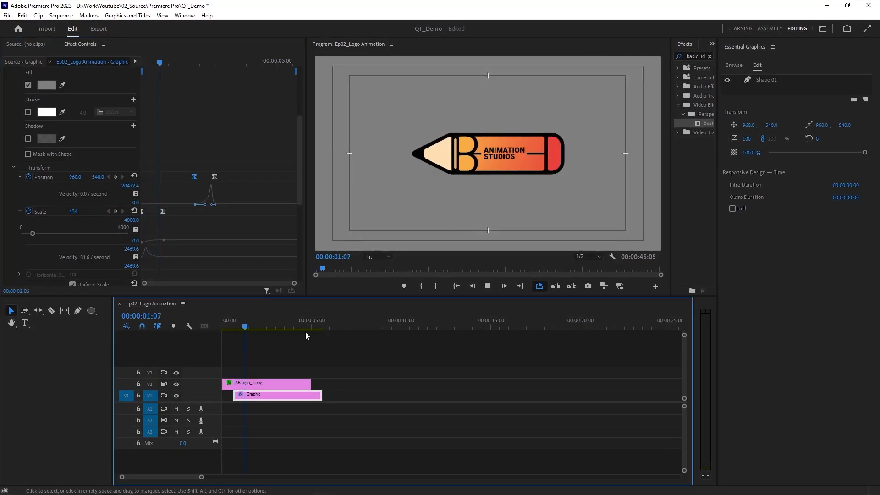
pyautogui.press('space')
# Shift the circle graphic clip earlier to start at 00:00:00:14, and play the sequence from the beginning.
pyautogui.moveTo(233, 330); pyautogui.dragTo(232, 331)
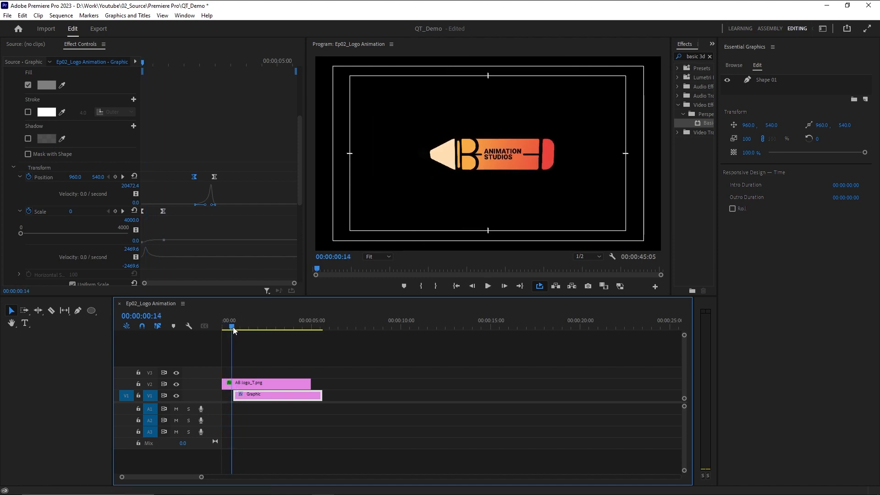
pyautogui.moveTo(246, 403); pyautogui.dragTo(245, 403)
pyautogui.moveTo(228, 329); pyautogui.dragTo(216, 329)
pyautogui.press('space')
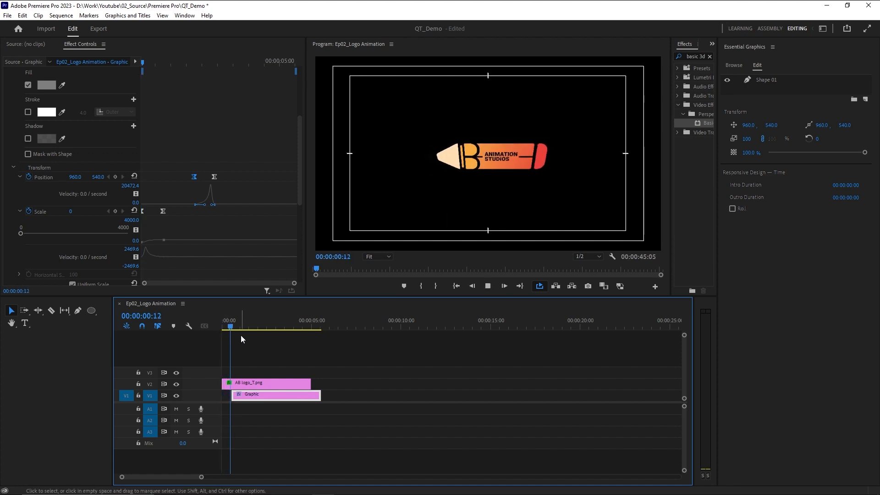
# Move the circle's second Scale keyframe later, past 00:00:01:10, to slow its growth.
pyautogui.moveTo(163, 212); pyautogui.dragTo(175, 211)
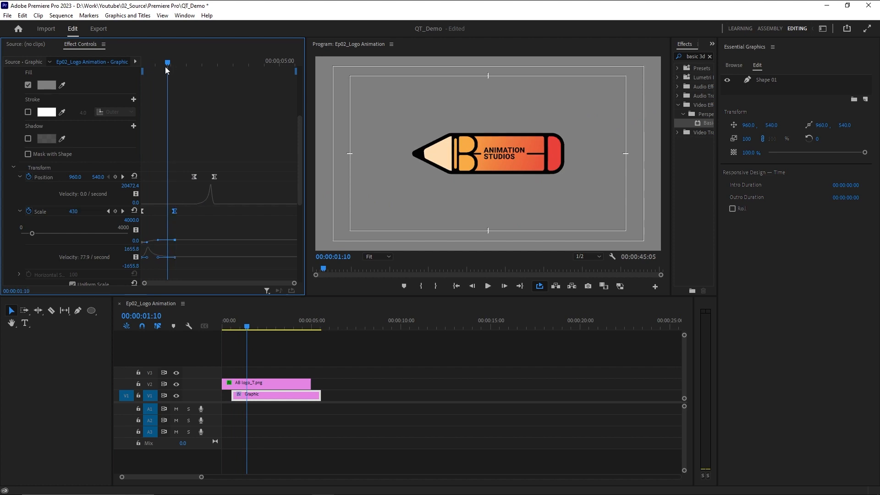
# Play the sequence from the start of the circle clip several times to check its slowed Scale growth.
pyautogui.moveTo(165, 67); pyautogui.dragTo(130, 61)
pyautogui.press('space')
pyautogui.press('space')
pyautogui.click(159, 63)
pyautogui.moveTo(160, 63); pyautogui.dragTo(134, 59)
pyautogui.press('space')
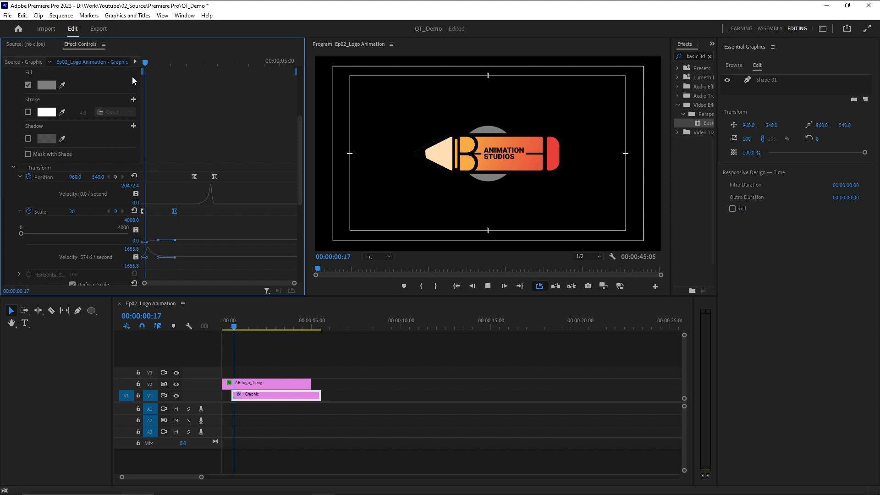
pyautogui.press('space')
pyautogui.press('space')
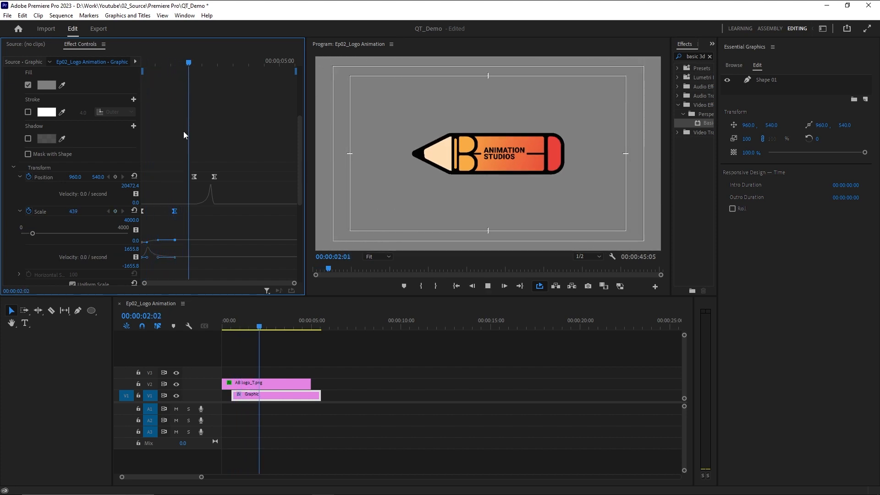
pyautogui.press('space')
# Move the circle's last Position keyframe later to slow its exit, and play the sequence to check the timing.
pyautogui.moveTo(215, 177); pyautogui.dragTo(224, 176)
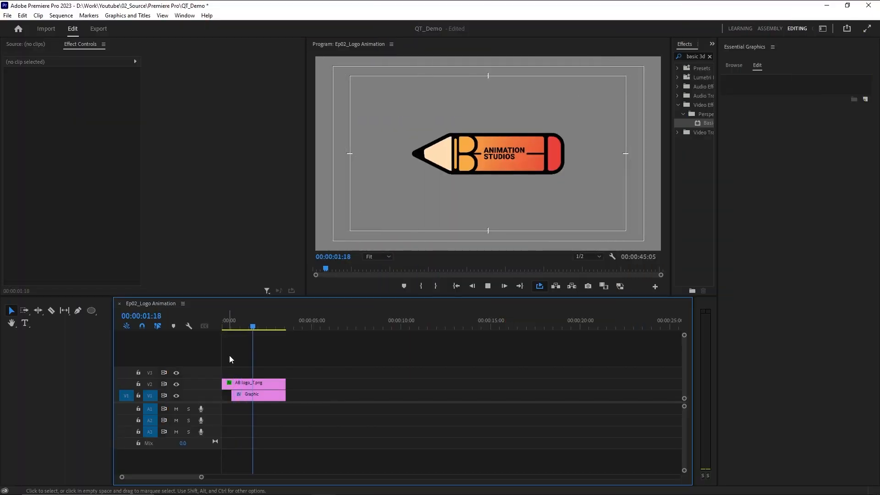
pyautogui.press('space')
# Change the fill colour of the circle graphic to white (FFFFFF).
pyautogui.click(251, 400)
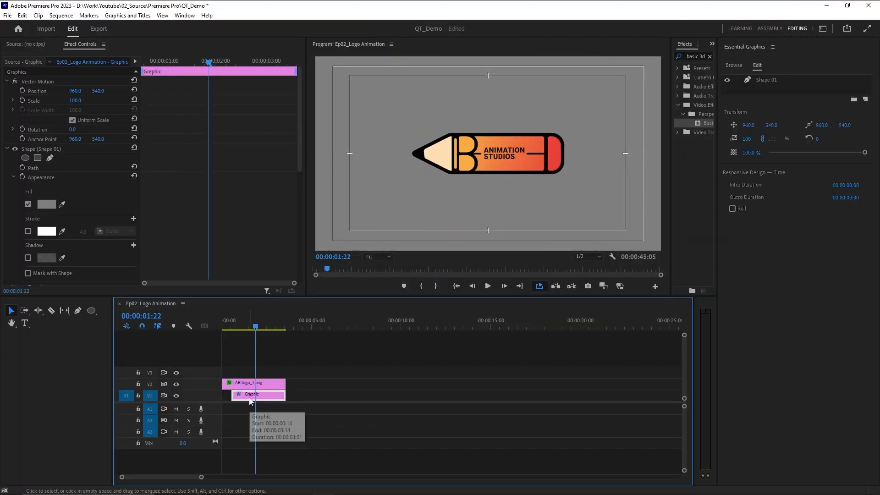
pyautogui.click(48, 210)
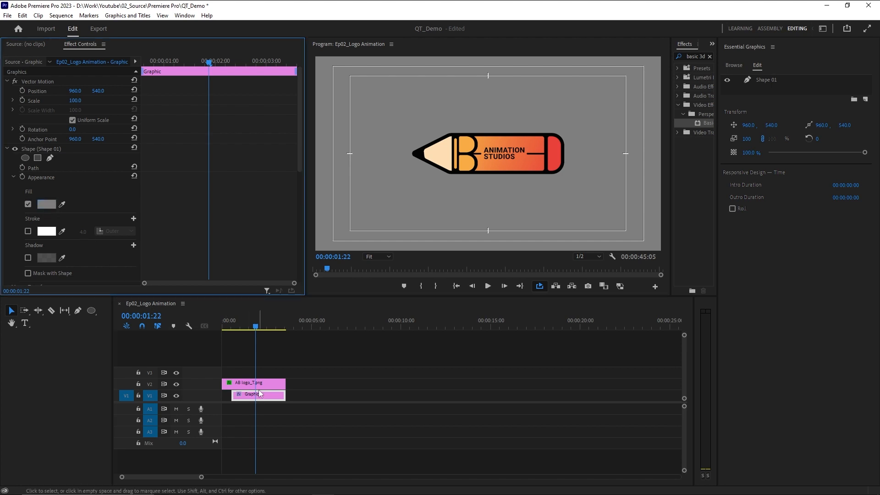
pyautogui.click(45, 203)
pyautogui.moveTo(338, 280); pyautogui.dragTo(331, 299)
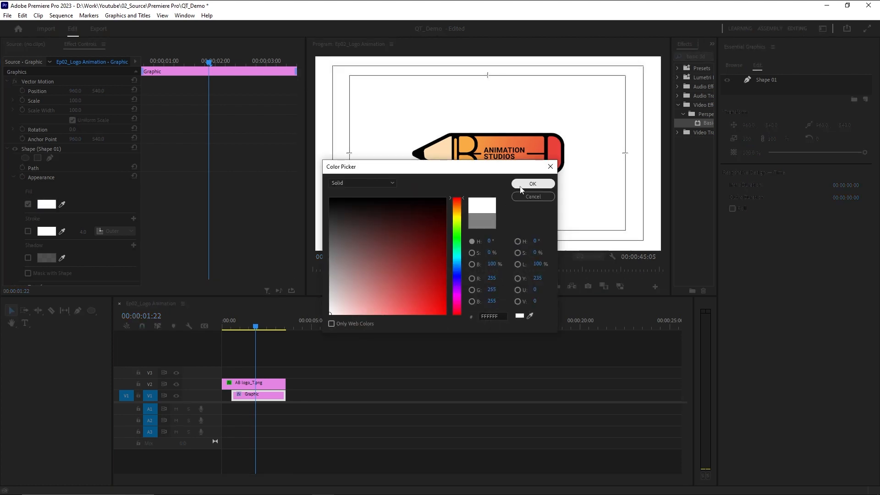
pyautogui.click(532, 184)
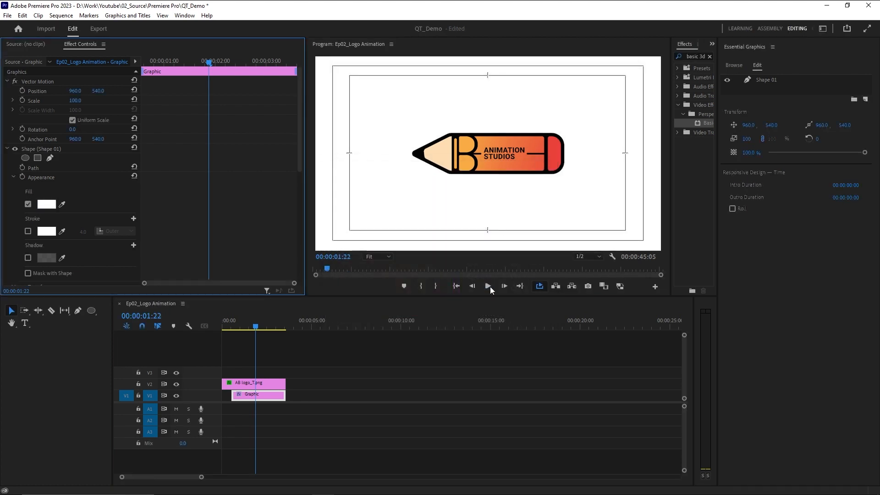
# Nest the AB logo_T.png and Graphic clips together into a sequence named "Logo Animation".
pyautogui.click(395, 369)
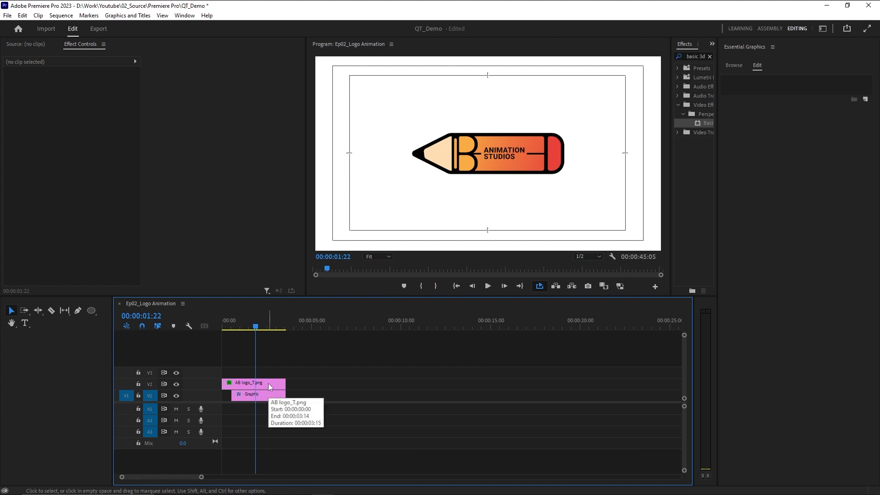
pyautogui.moveTo(297, 365); pyautogui.dragTo(273, 401)
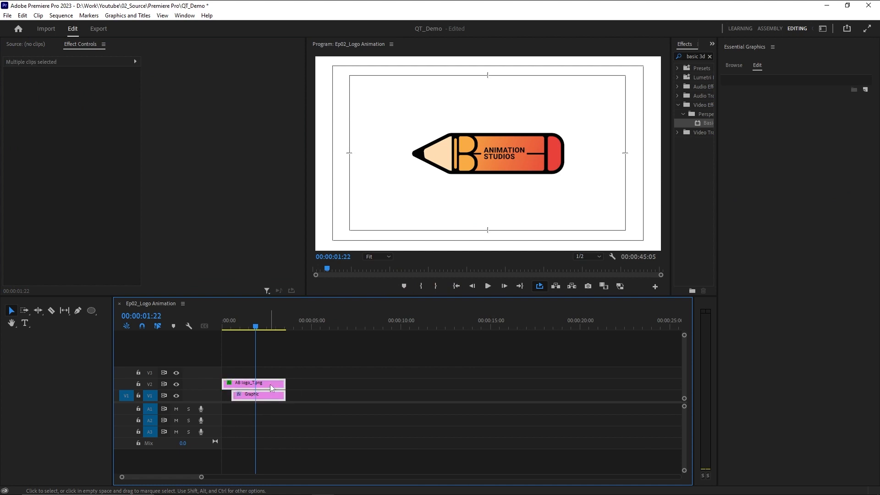
pyautogui.rightClick(273, 388)
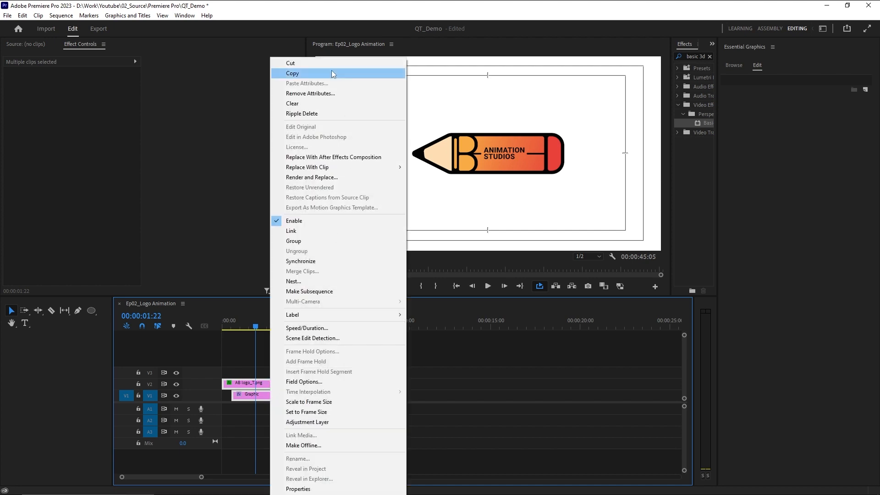
pyautogui.click(320, 281)
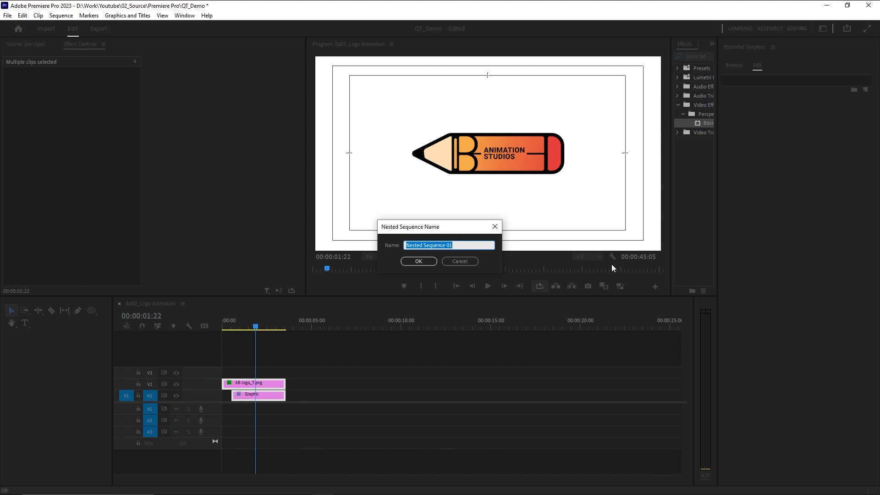
pyautogui.write('Logo Animation')
pyautogui.press('Return')
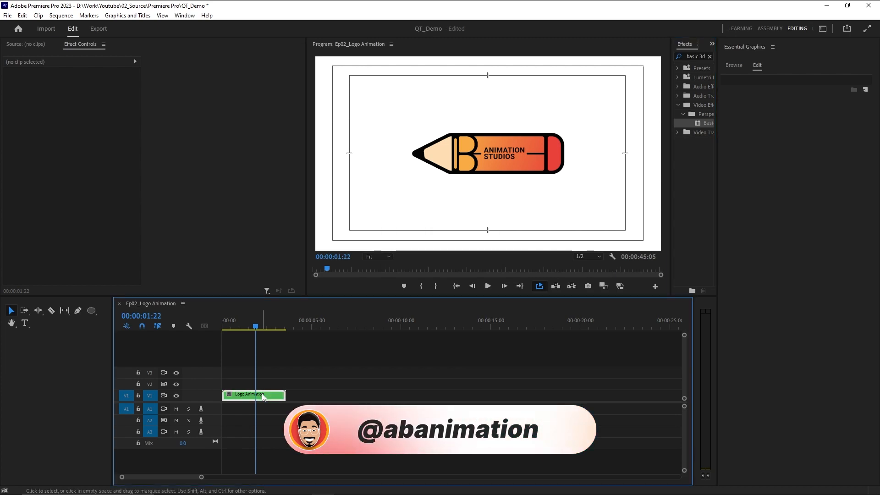
# Move the nested Logo Animation clip to track V2, starting at about 00:00:01:06, and scrub through its opening.
pyautogui.click(242, 397)
pyautogui.moveTo(242, 400); pyautogui.dragTo(281, 390)
pyautogui.click(246, 326)
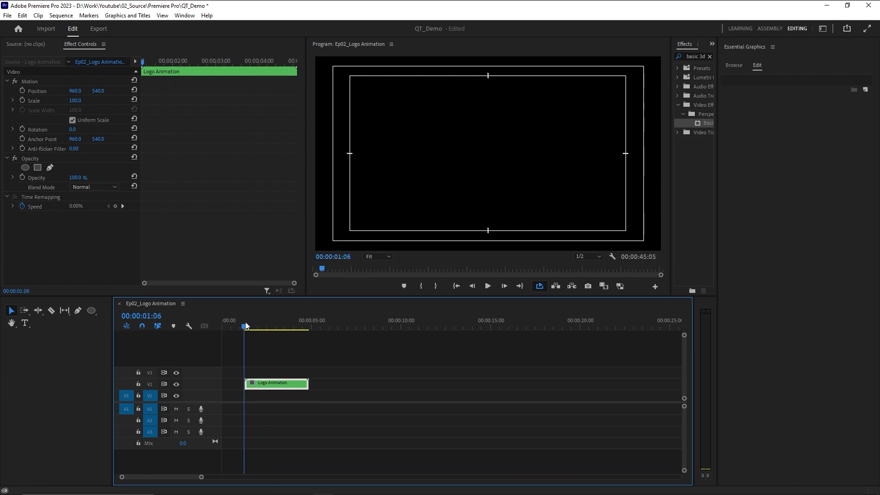
pyautogui.moveTo(245, 326); pyautogui.dragTo(263, 334)
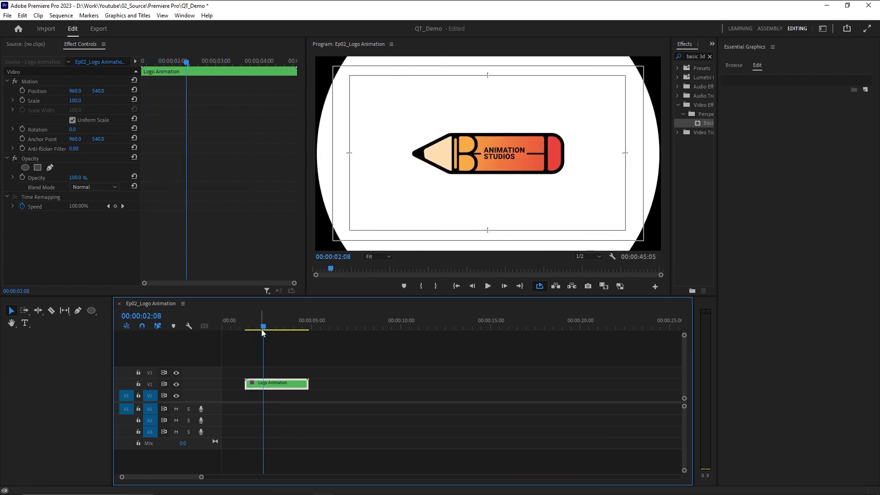